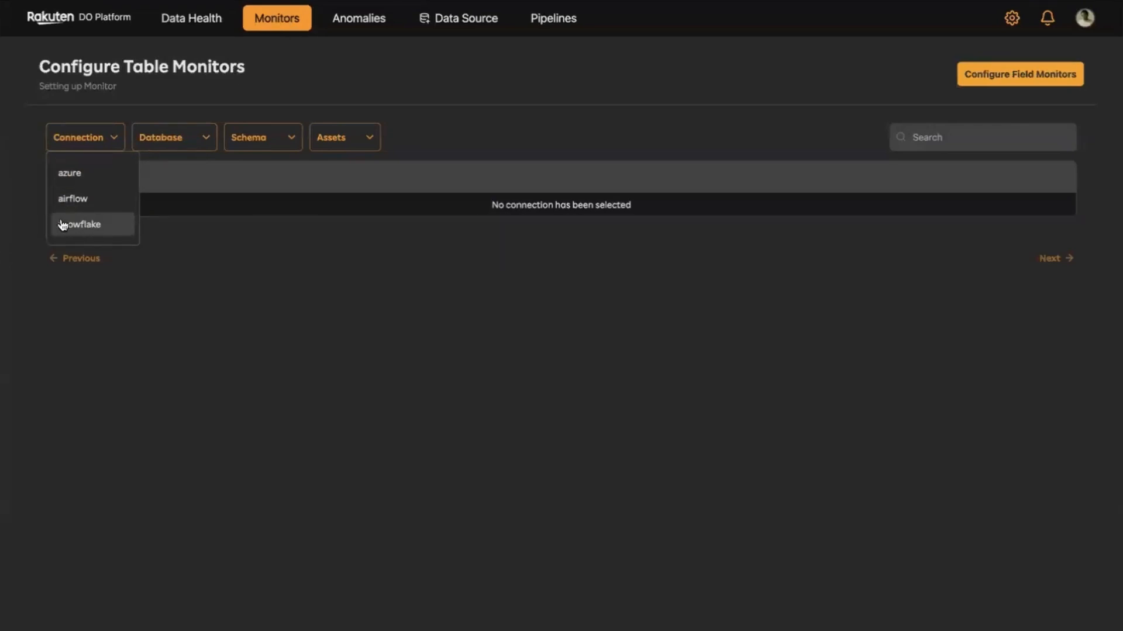
- Filter the table monitors to the snowflake connection and the CUSTDOMAIN_DB_STG database
left_click(82, 228)
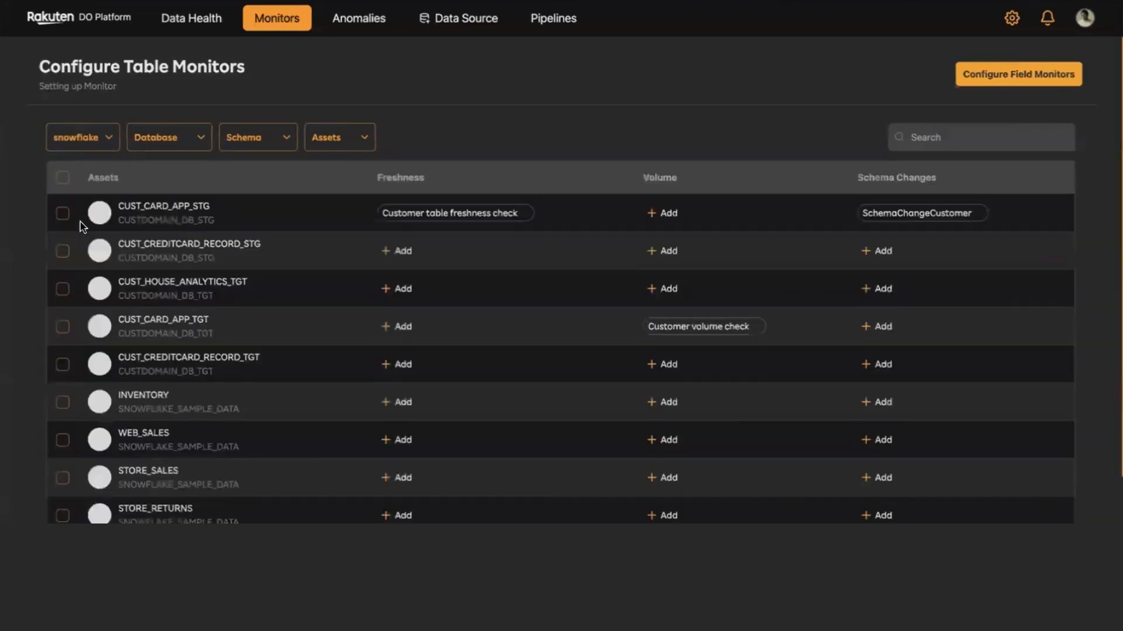
left_click(162, 140)
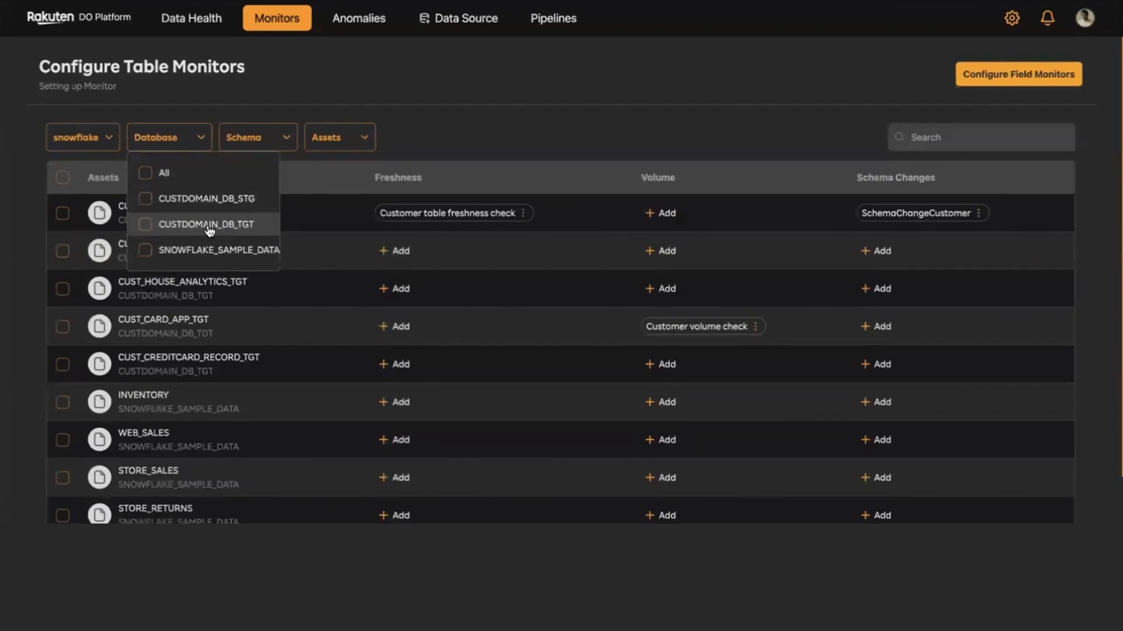
left_click(146, 202)
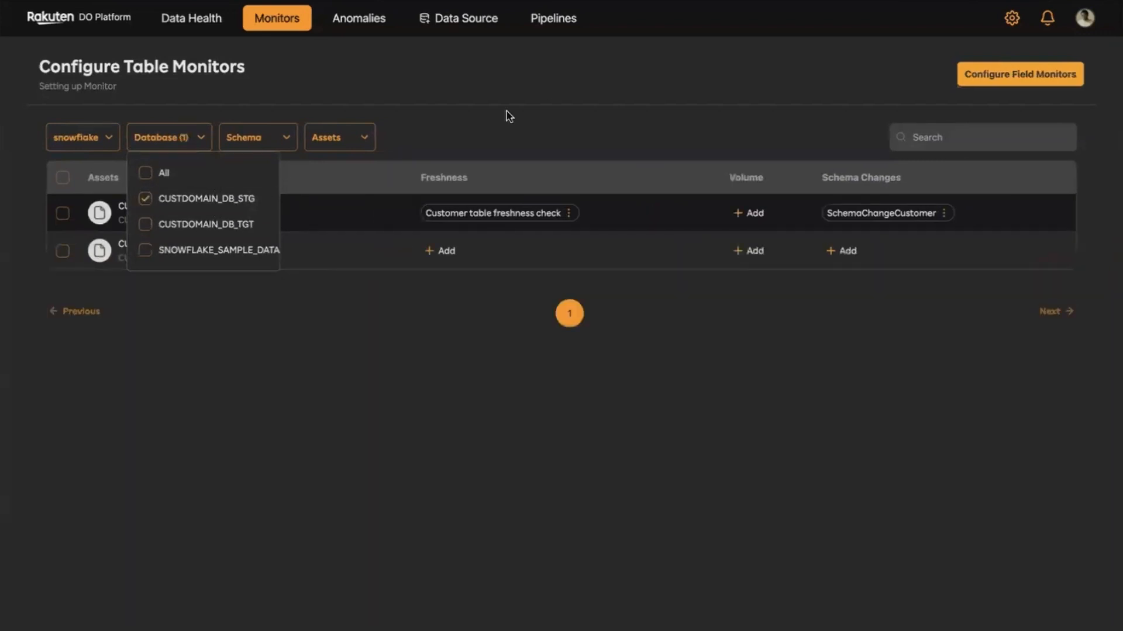
left_click(559, 95)
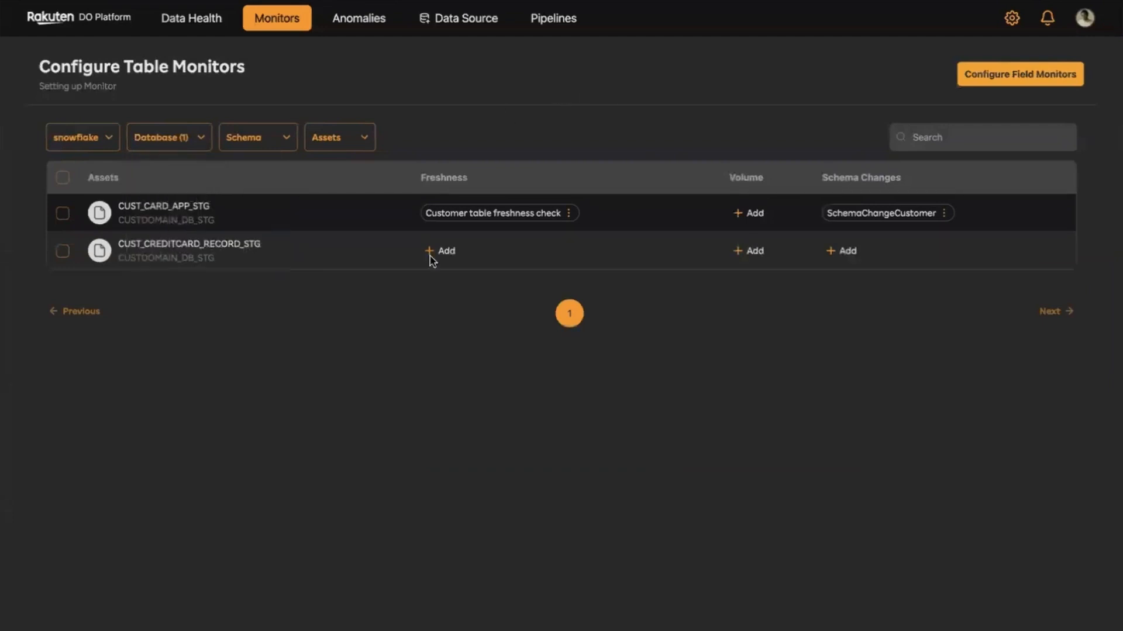
- View the details of the Customer table freshness check monitor on CUST_CARD_APP_STG, and close them
left_click(569, 216)
left_click(595, 232)
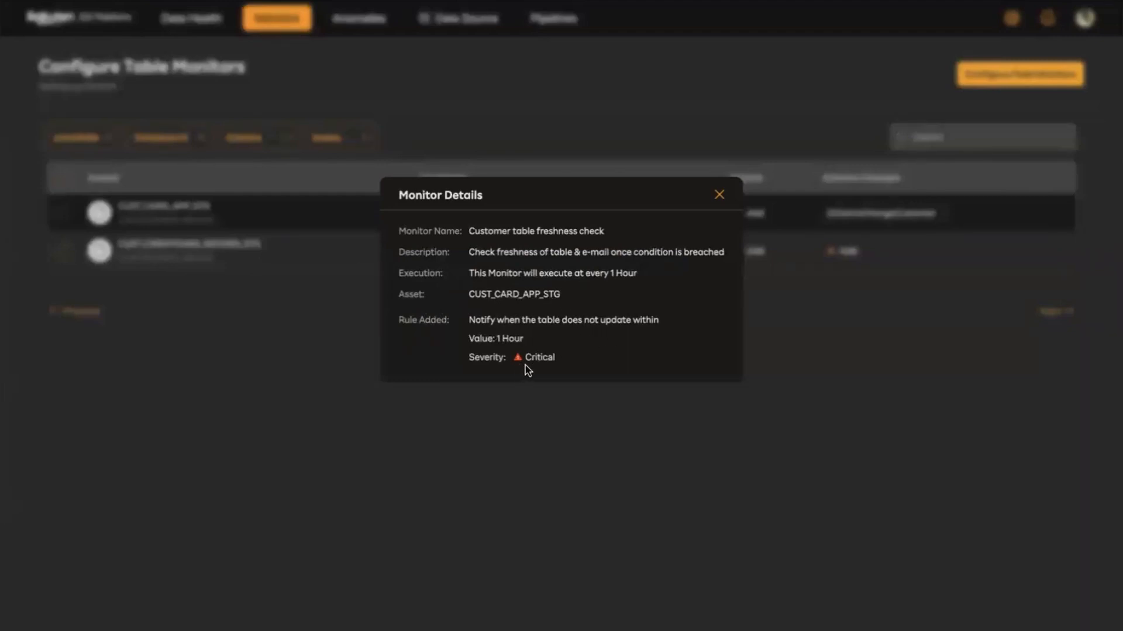
left_click(720, 195)
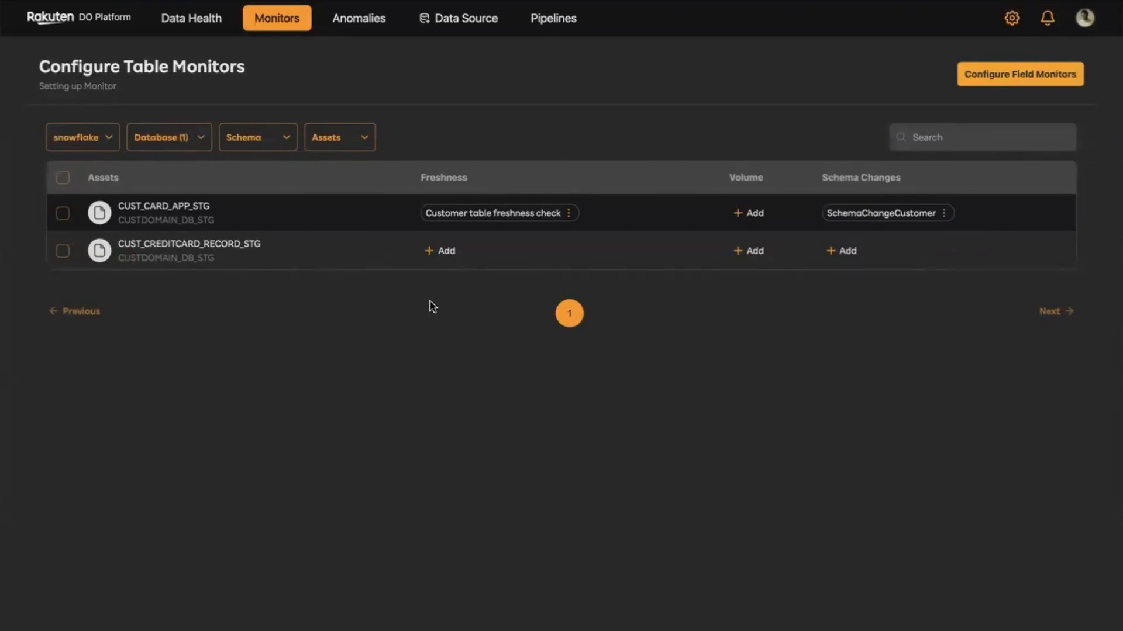
- Set up a freshness monitor for CUST_CREDITCARD_RECORD_STG with Critical severity, a 5-hour breach threshold and a repeat every 5 hours
left_click(443, 251)
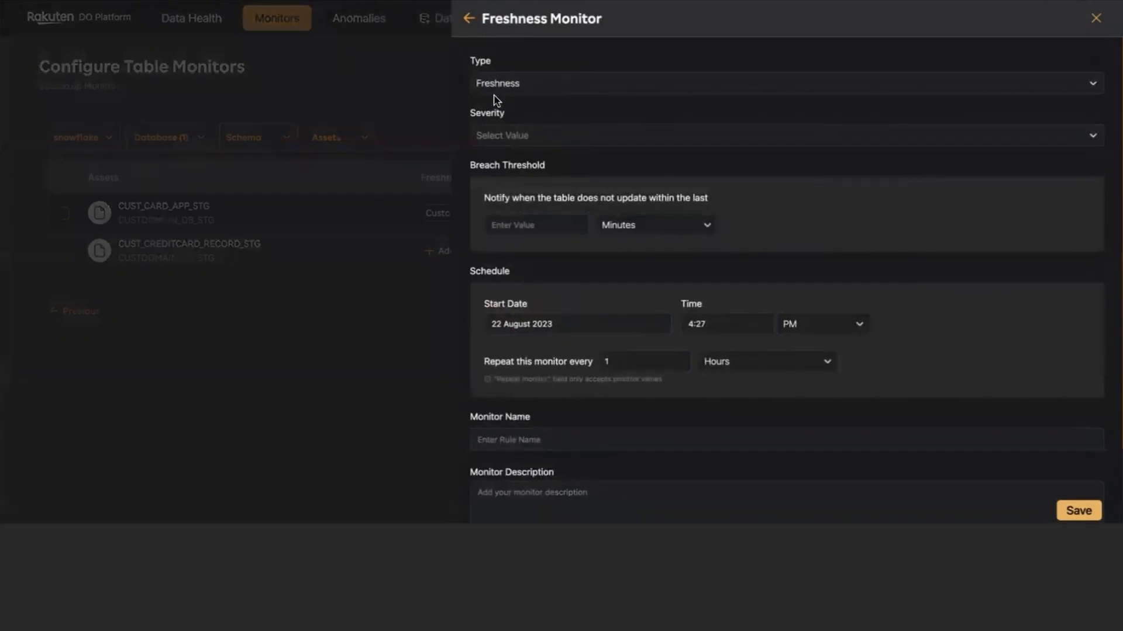
left_click(550, 136)
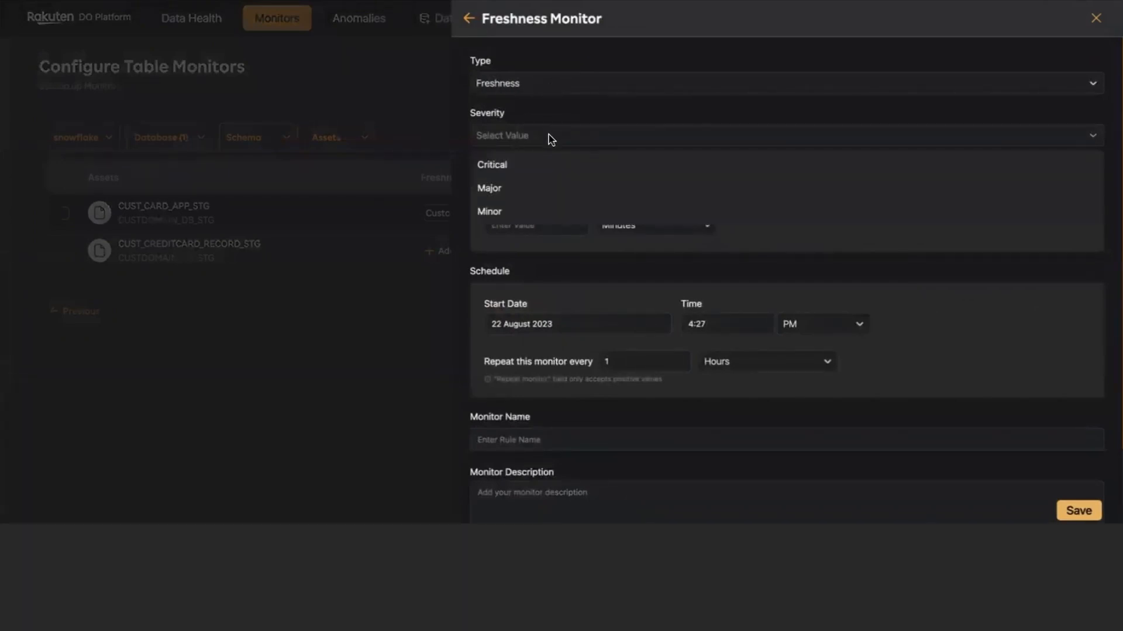
left_click(518, 172)
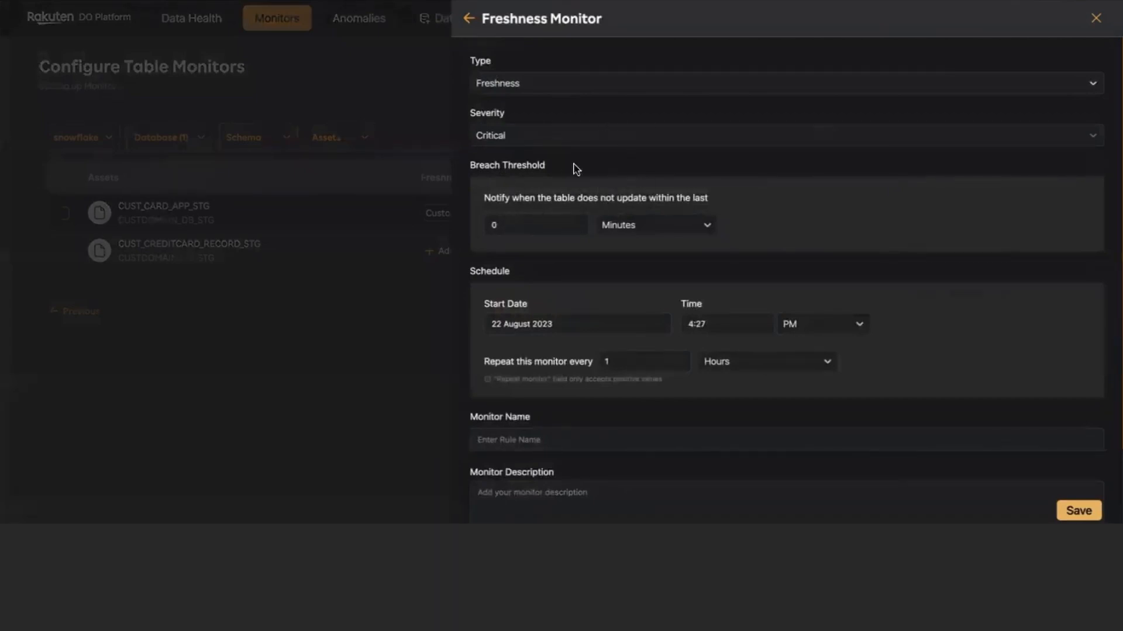
left_click(576, 221)
left_click(703, 228)
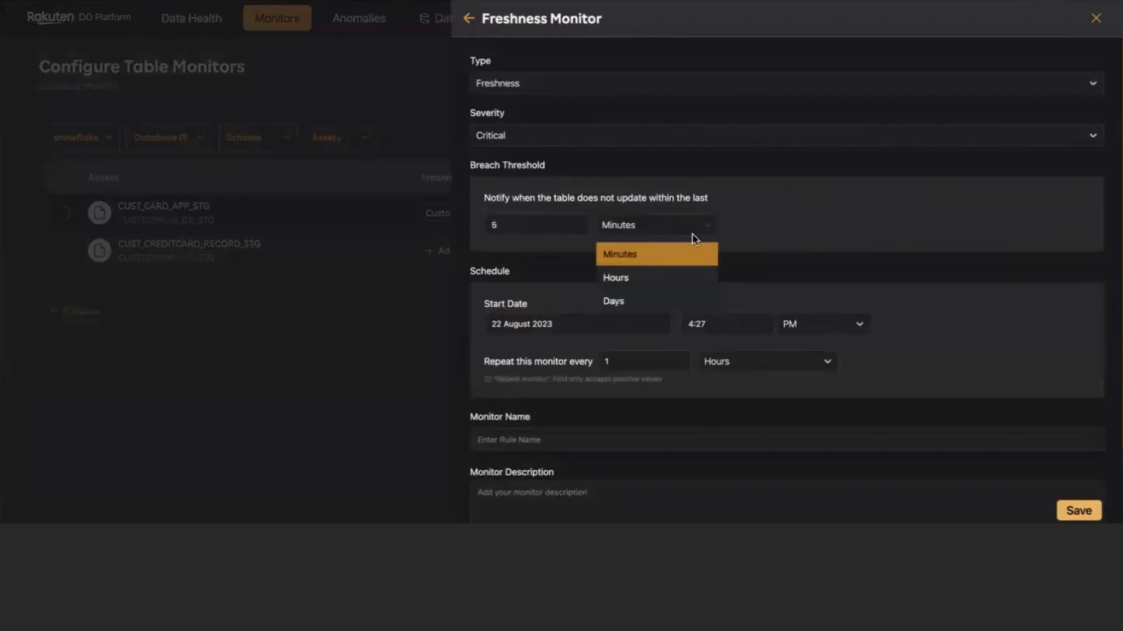
left_click(654, 275)
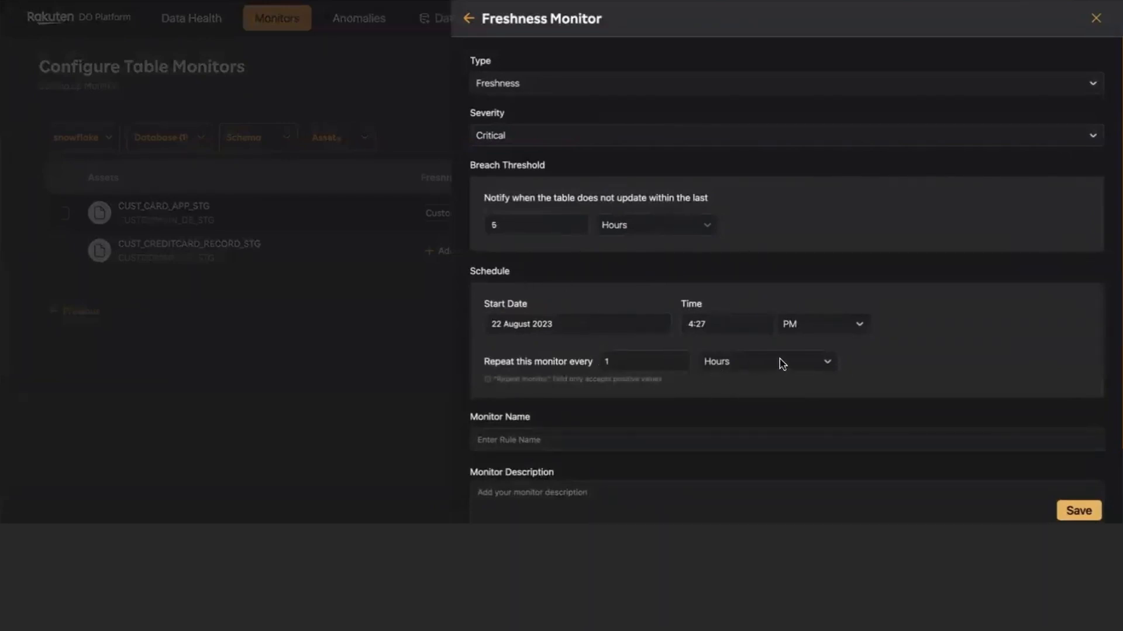
left_click(827, 363)
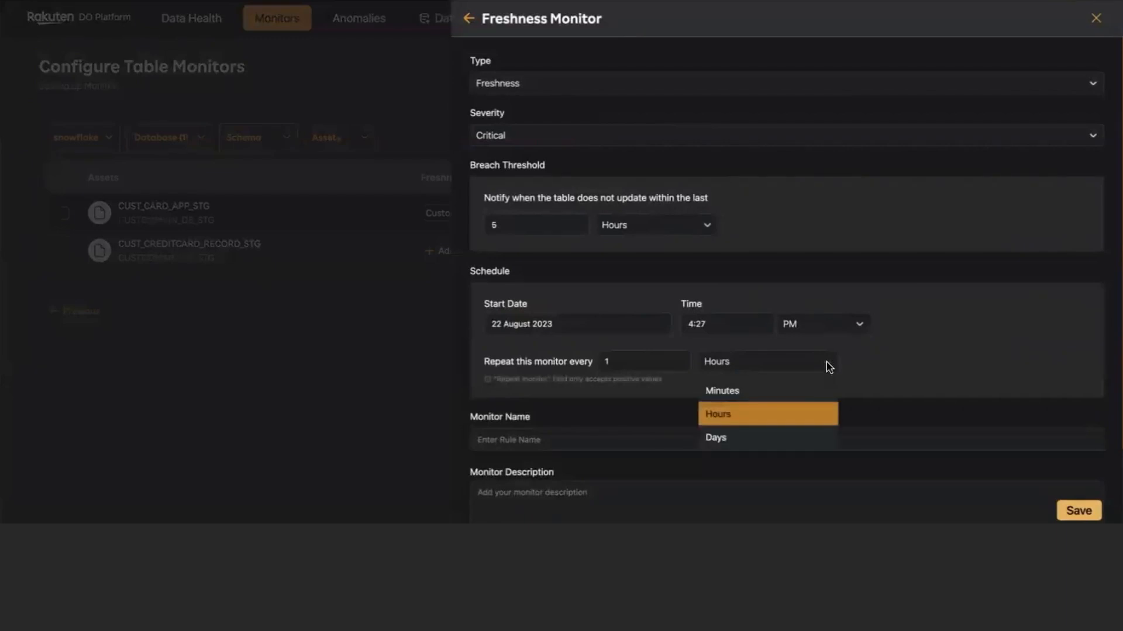
left_click(733, 412)
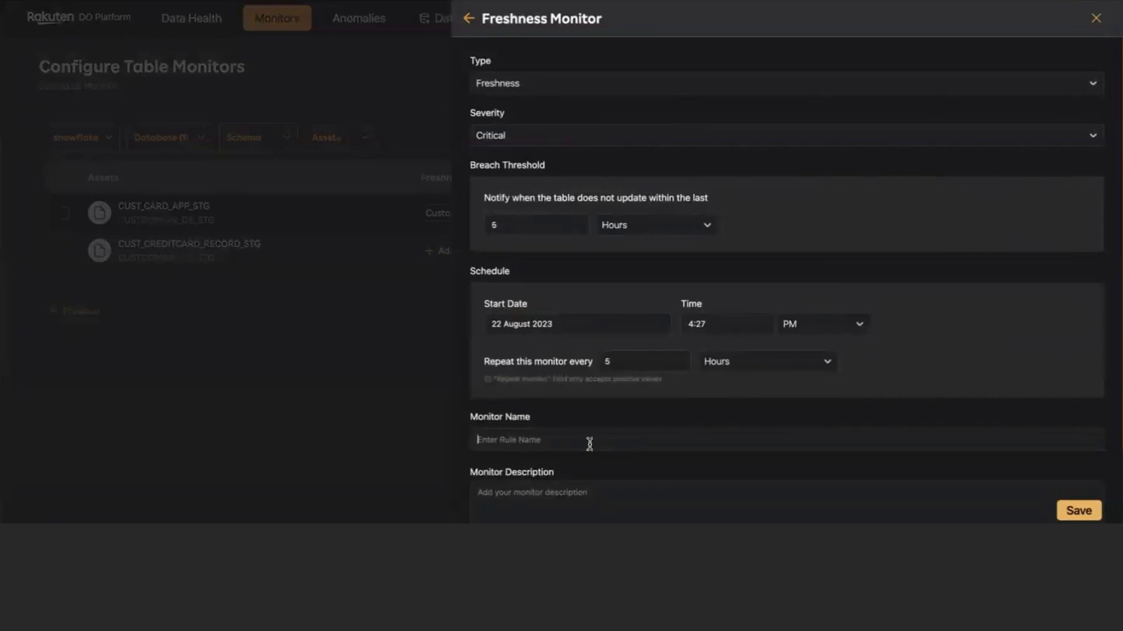
- Enter Mymonitor as both the name and the description of the freshness monitor, and save it
type("Mymonitor")
left_click(512, 439)
type("tor")
left_click_drag(460, 446, 533, 453)
key("ctrl+c")
left_click(553, 503)
scroll(594, 448, "down", 3)
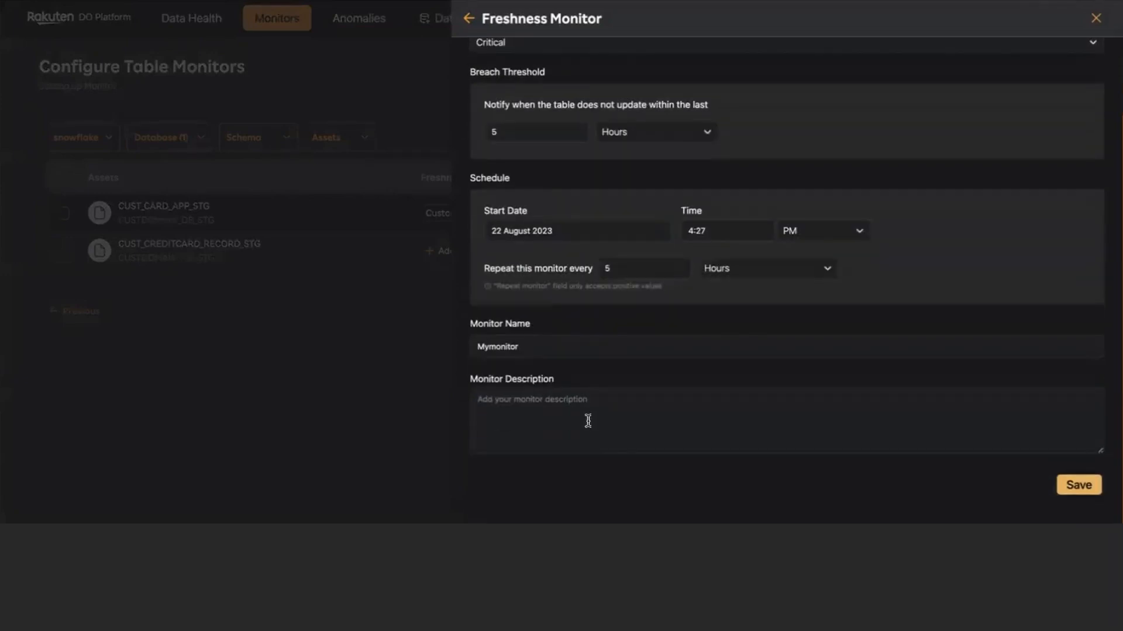
key("ctrl+v")
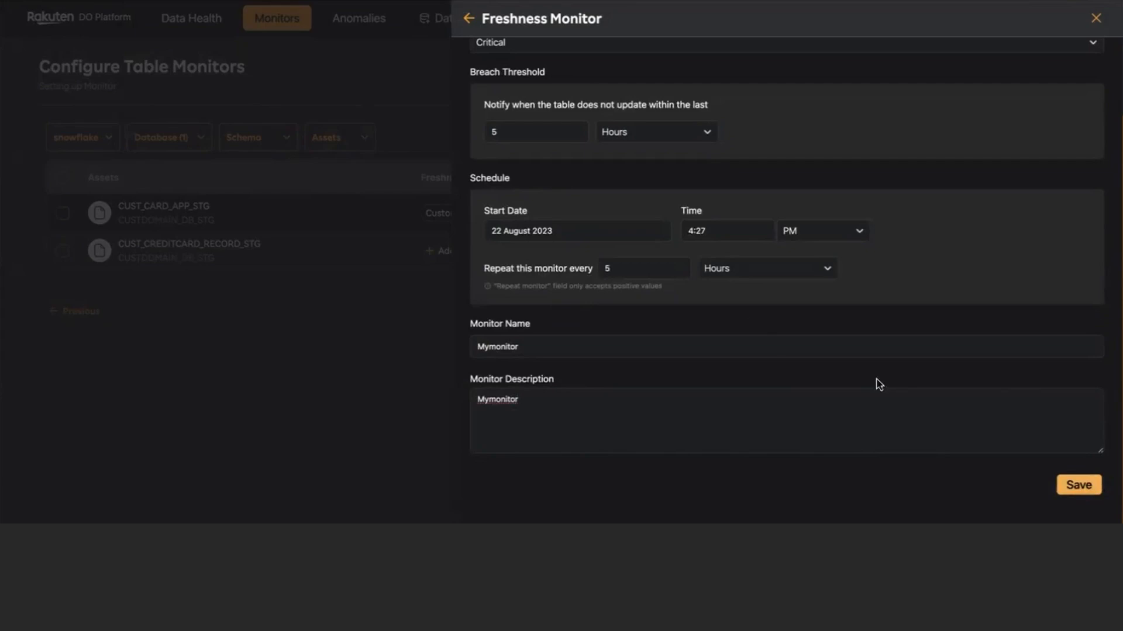
left_click(1082, 486)
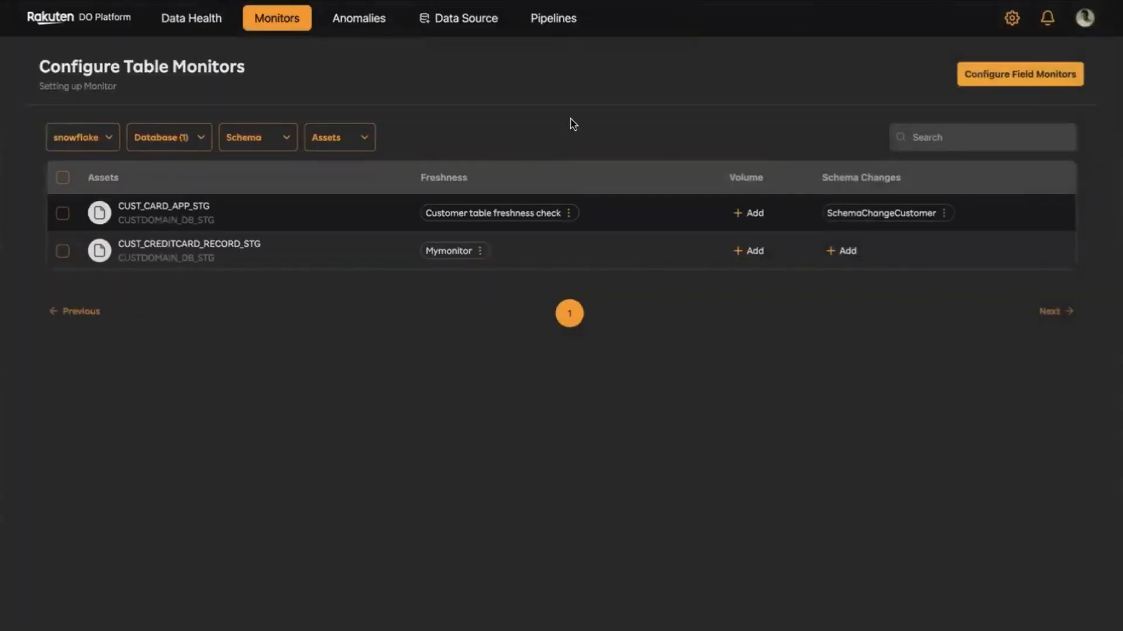
- Review the details of the Mymonitor freshness monitor and close them
left_click(479, 255)
left_click(506, 274)
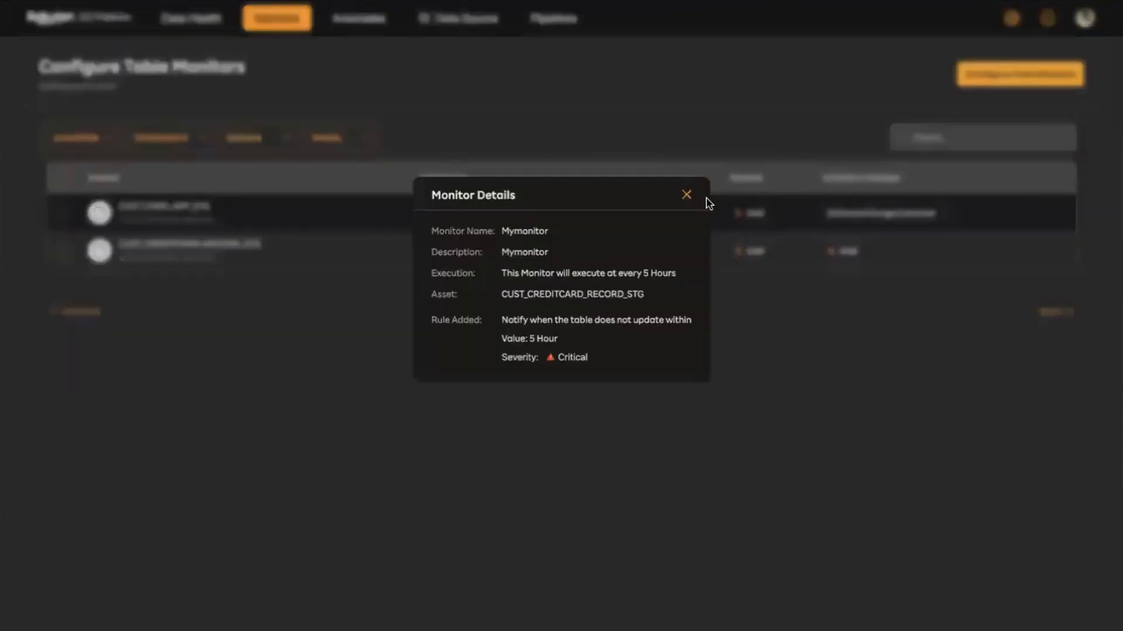
left_click(686, 195)
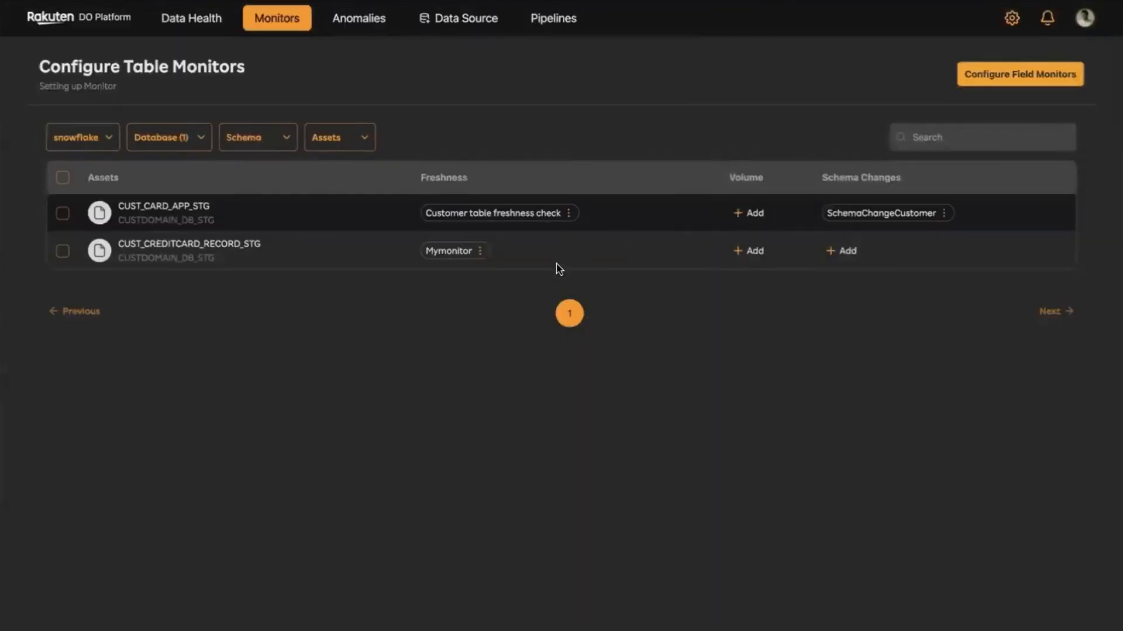
- Switch to field monitor configuration and filter it to the snowflake connection and the CUSTDOMAIN_DB_TGT database
left_click(987, 76)
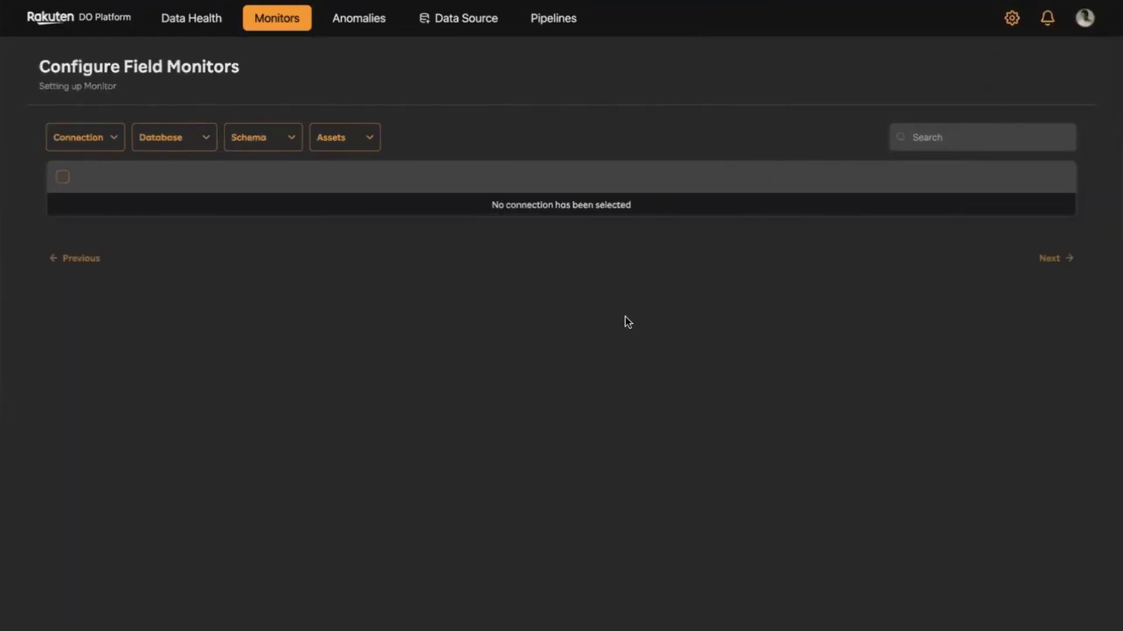
left_click(116, 139)
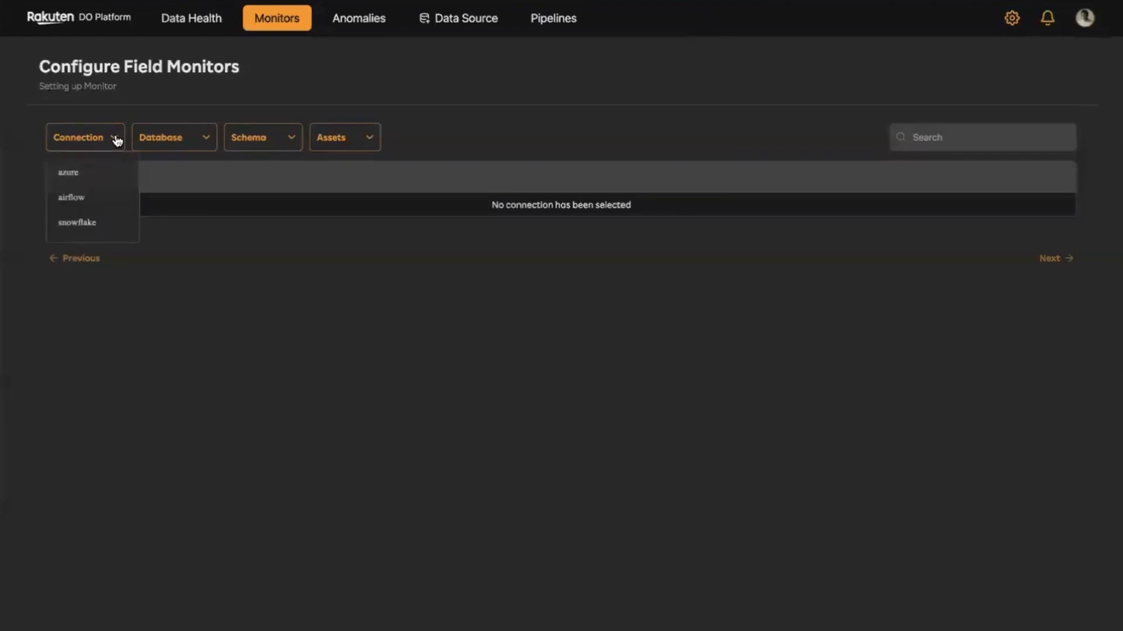
left_click(94, 224)
left_click(181, 142)
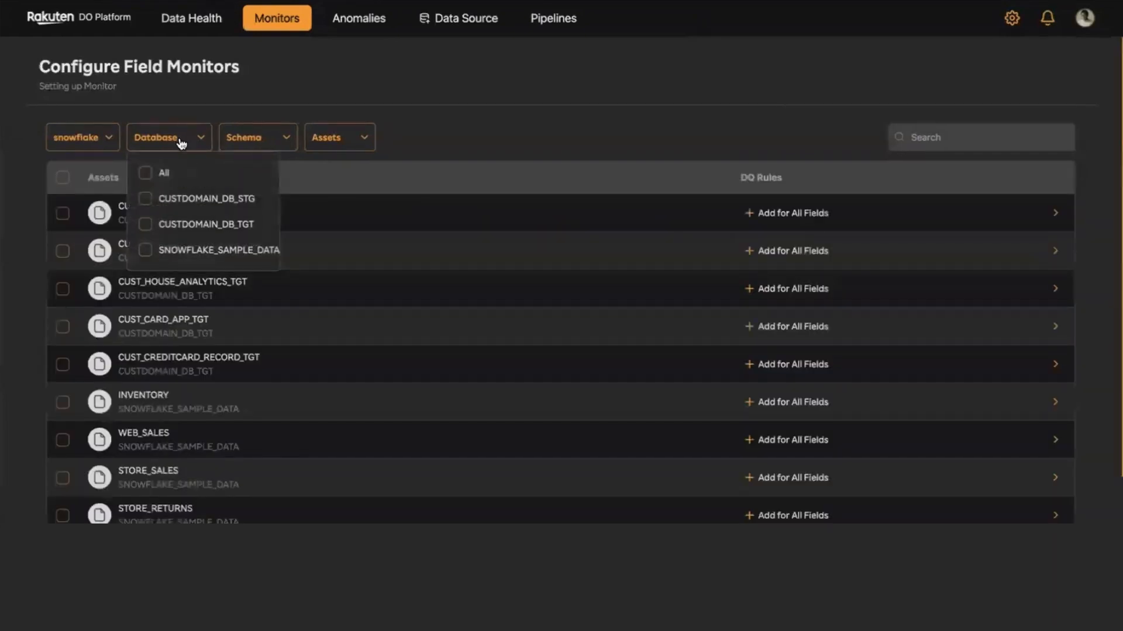
left_click(209, 224)
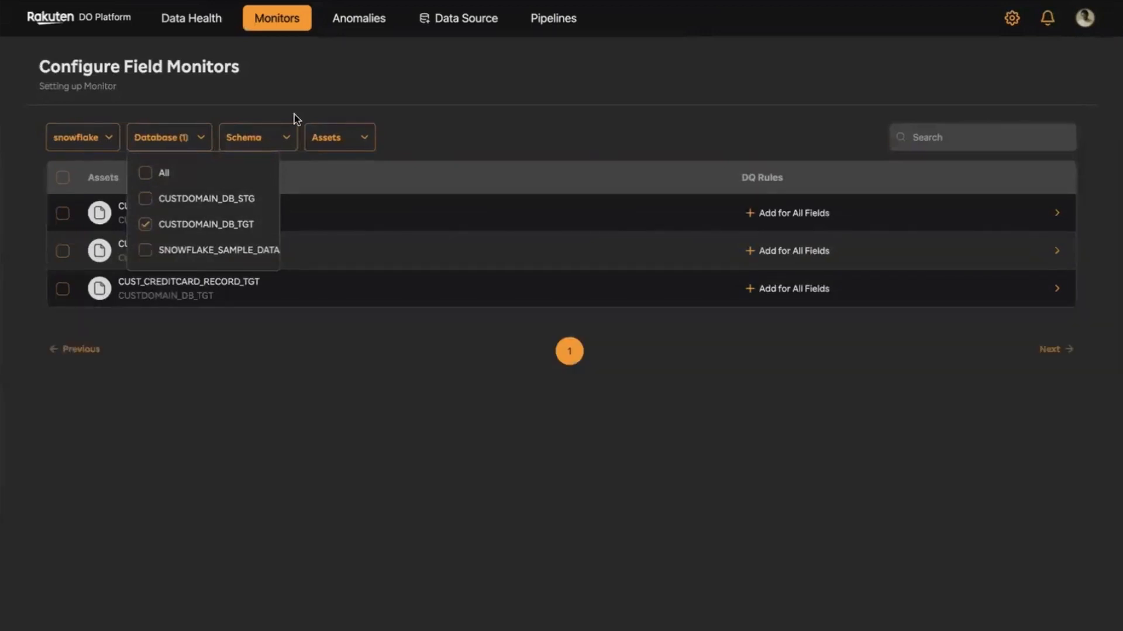
left_click(485, 114)
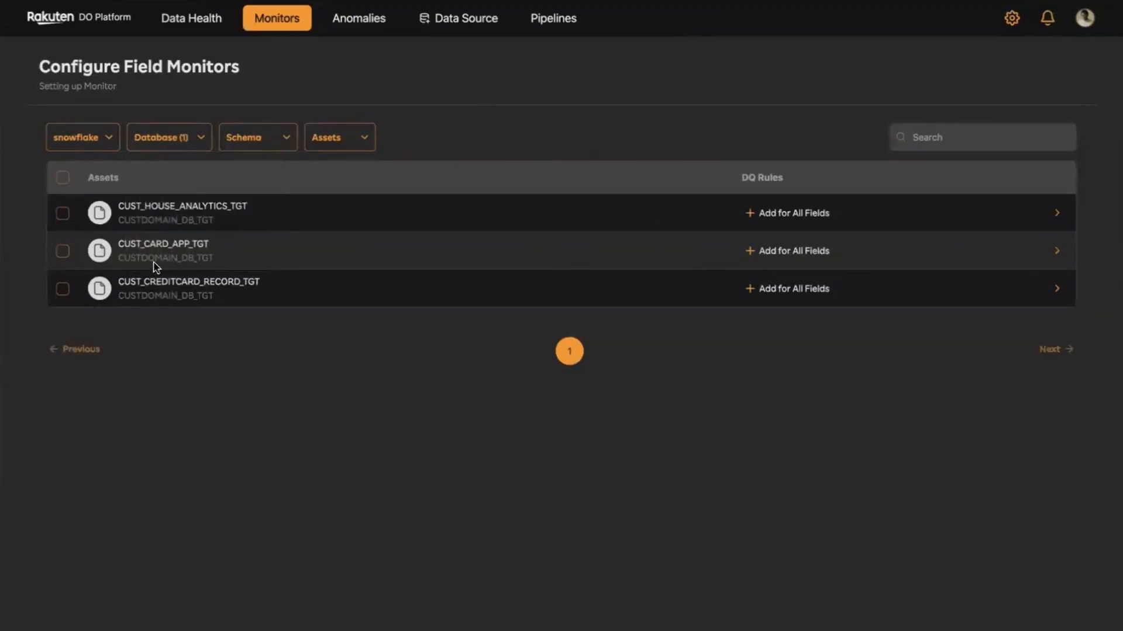
- Set up a DQ rules monitor for the CODE_GENDER field of CUST_CARD_APP_TGT, with CheckNullValues as name and description, and proceed to its rules
left_click(1056, 251)
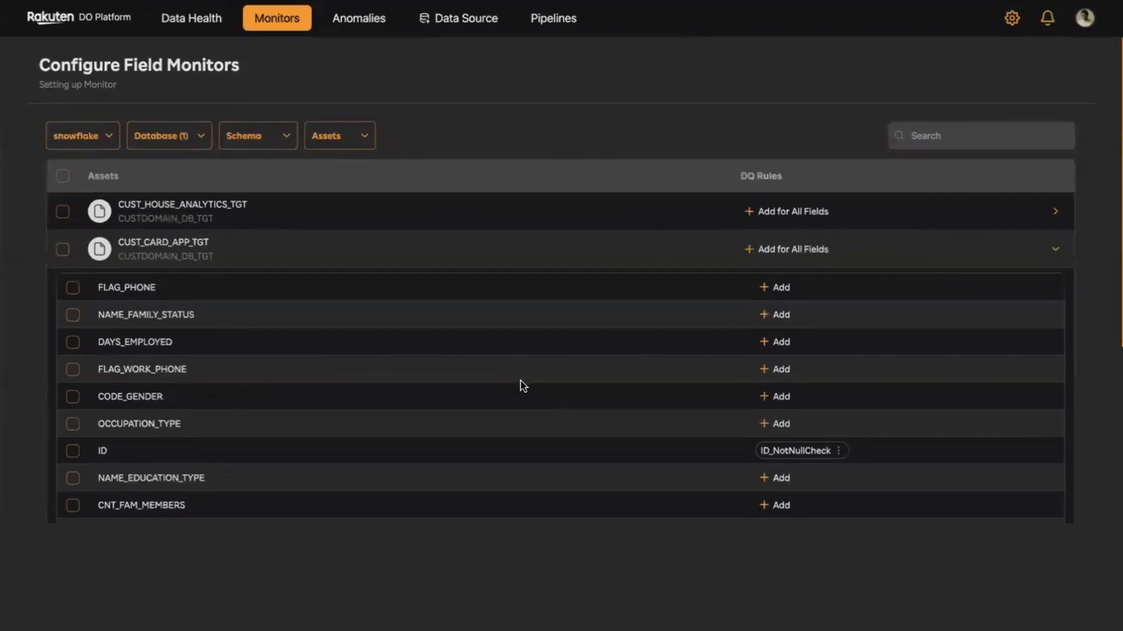
scroll(522, 386, "down", 1)
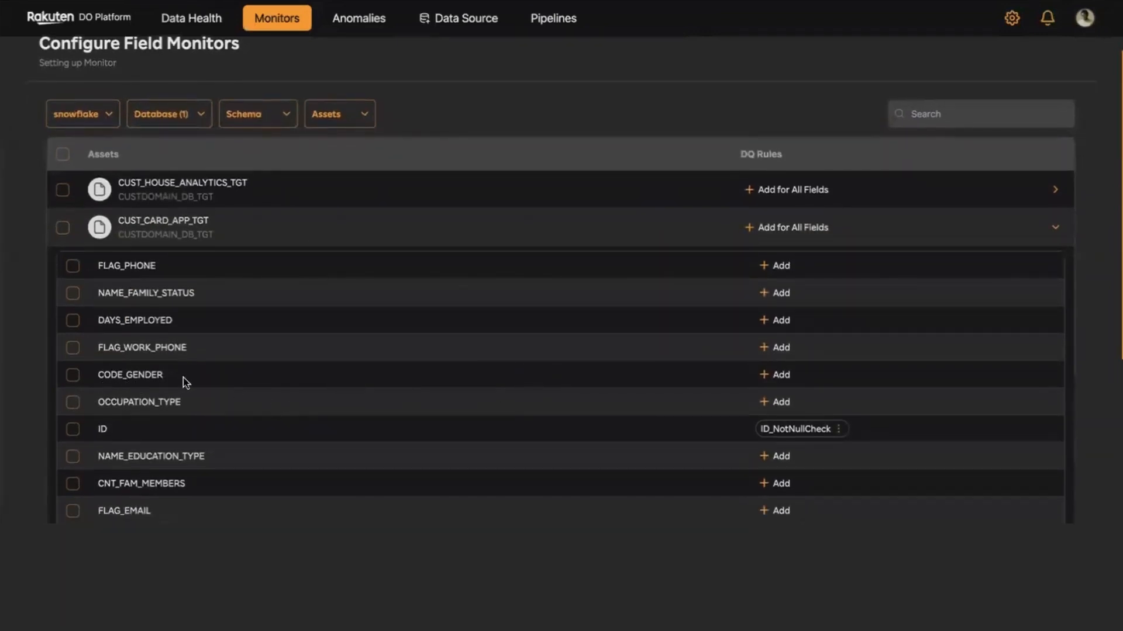
left_click(780, 377)
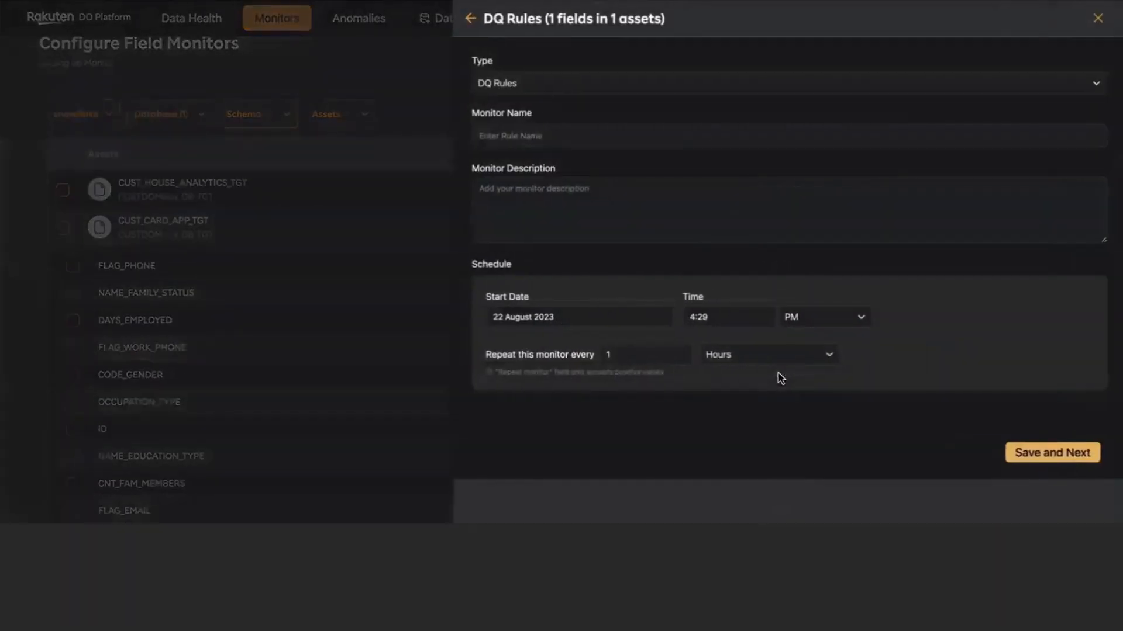
left_click(514, 136)
type("CH")
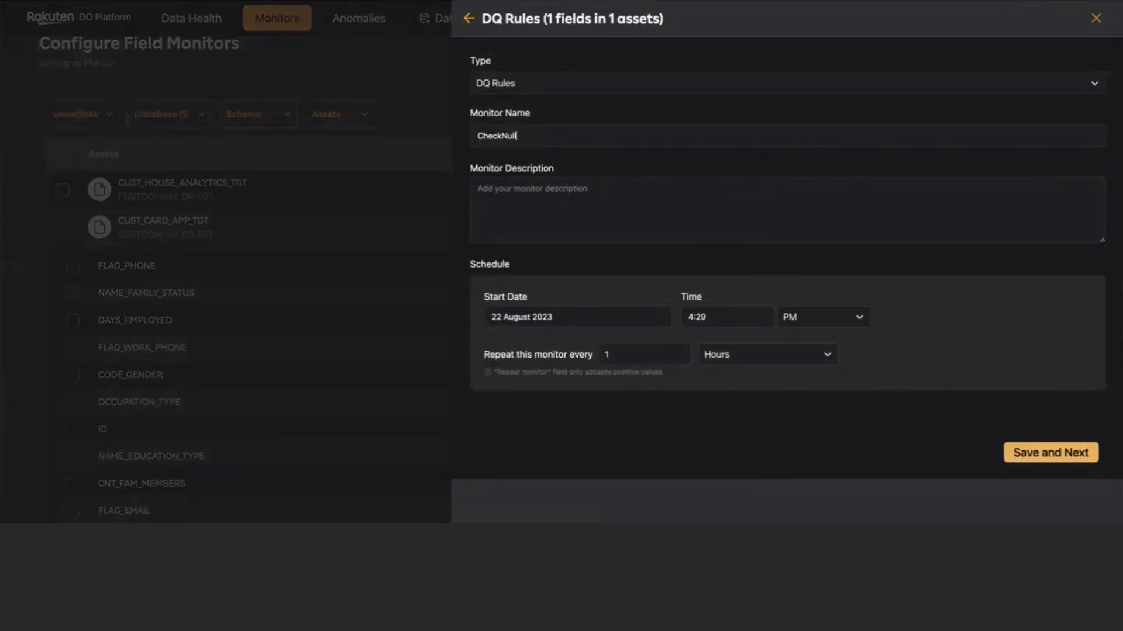
left_click_drag(550, 144, 476, 159)
key("ctrl+c")
left_click(554, 212)
key("ctrl+v")
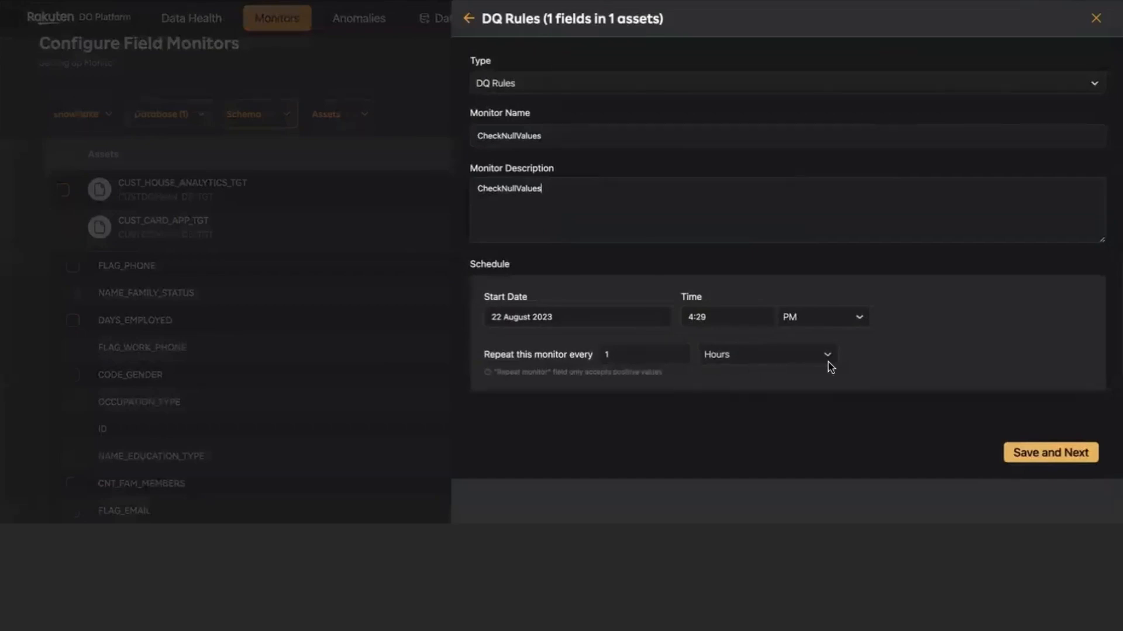
left_click(1050, 457)
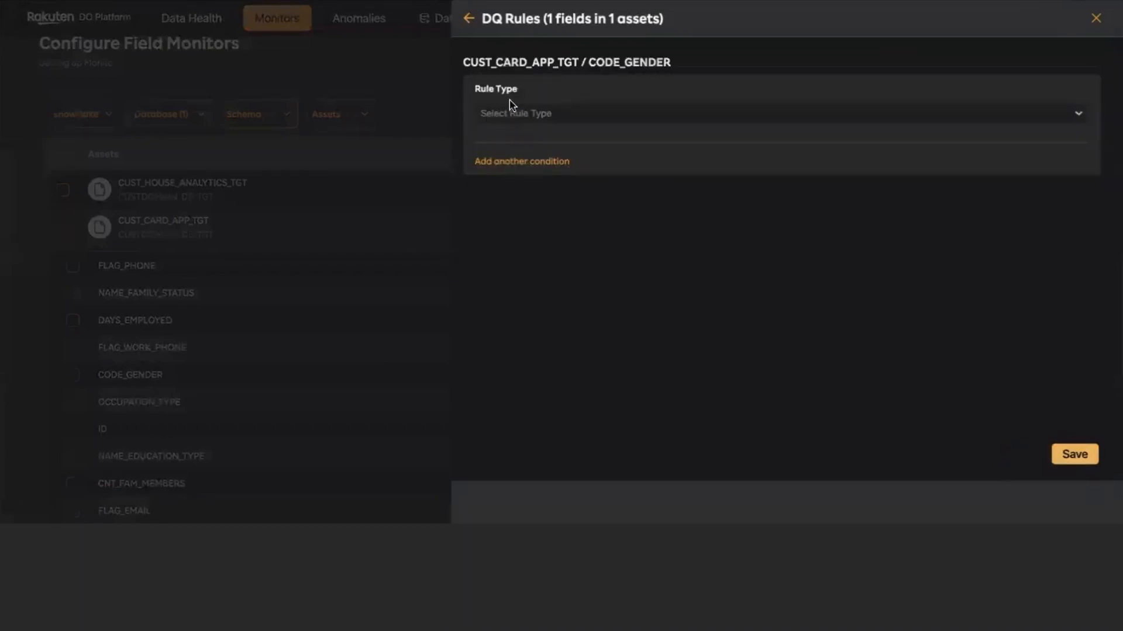
- Examine the rule names offered for the Pattern Match and Schema Match rule types on CODE_GENDER
left_click(530, 118)
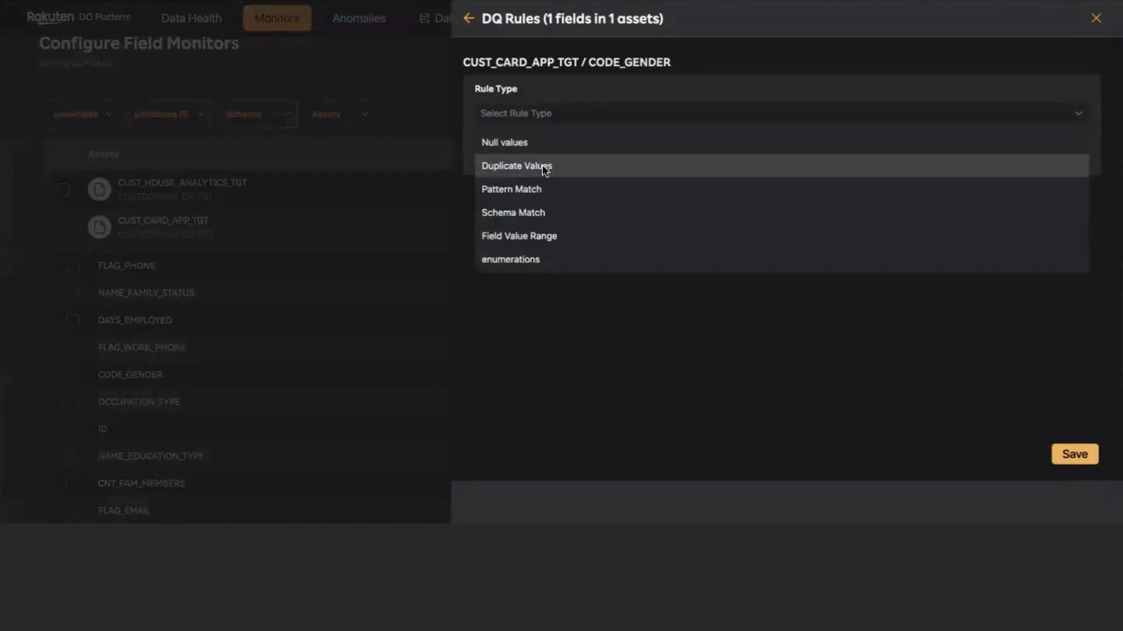
left_click(511, 190)
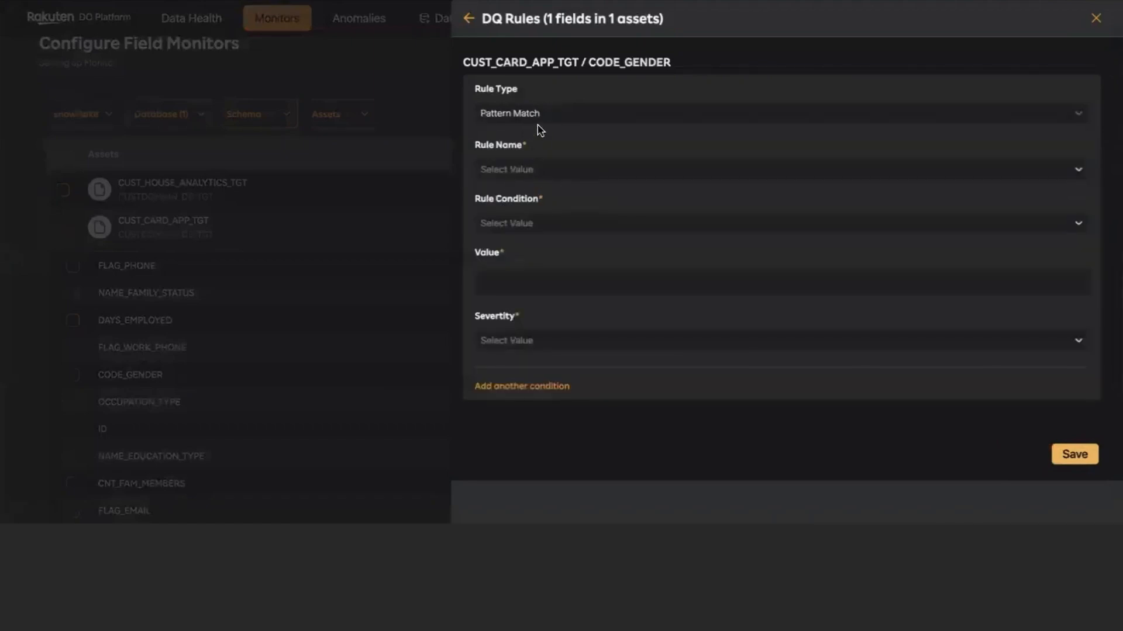
left_click(538, 170)
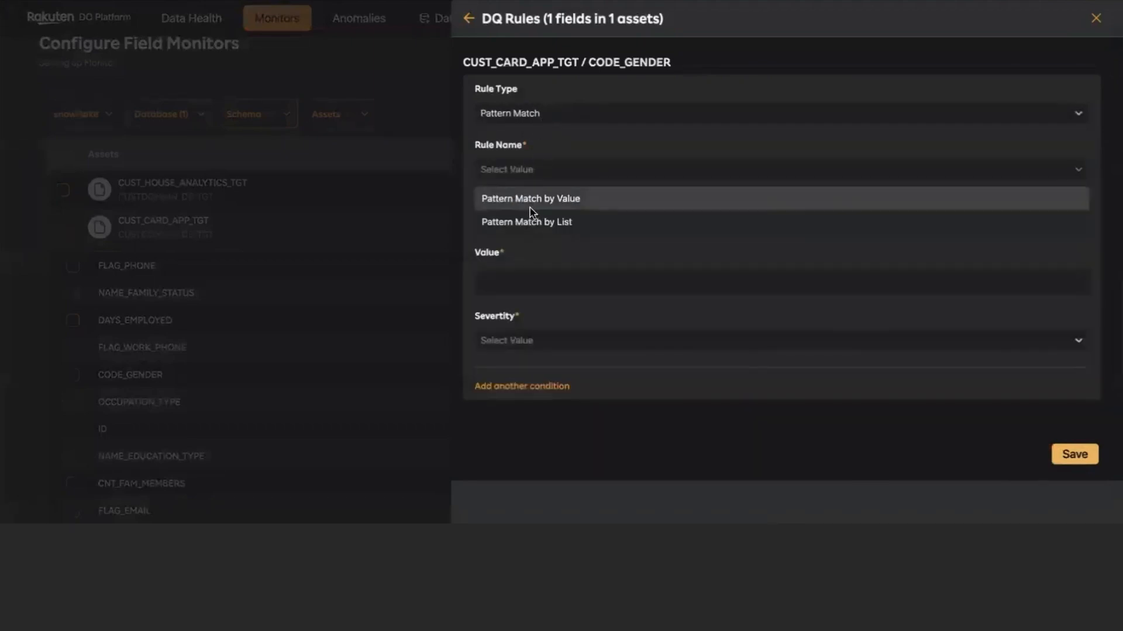
left_click(529, 140)
left_click(526, 116)
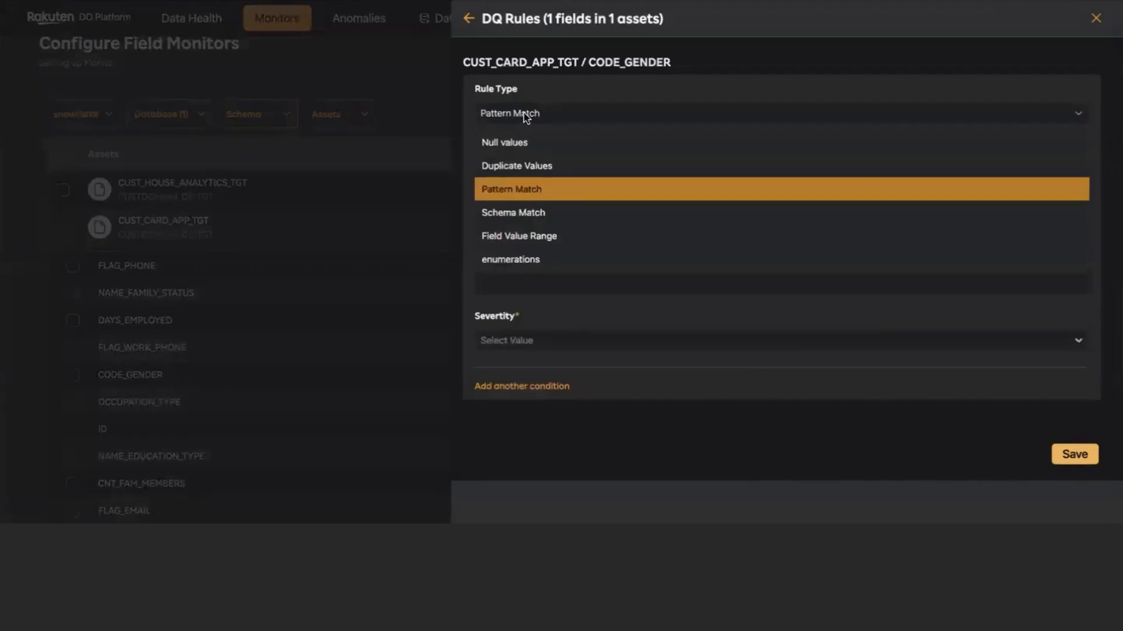
left_click(541, 213)
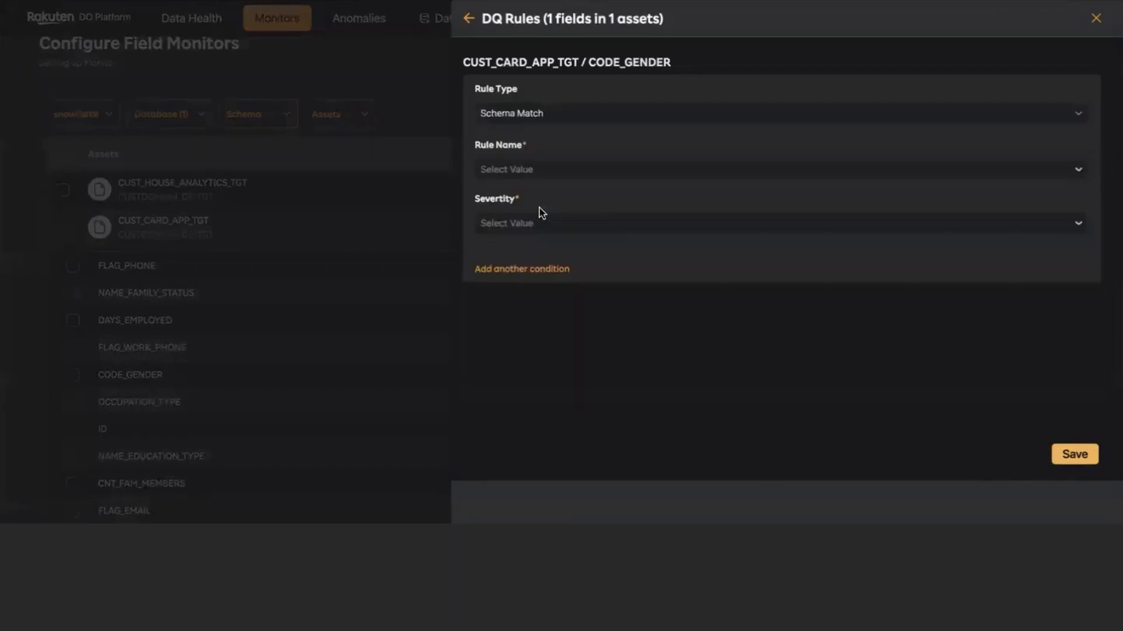
left_click(573, 175)
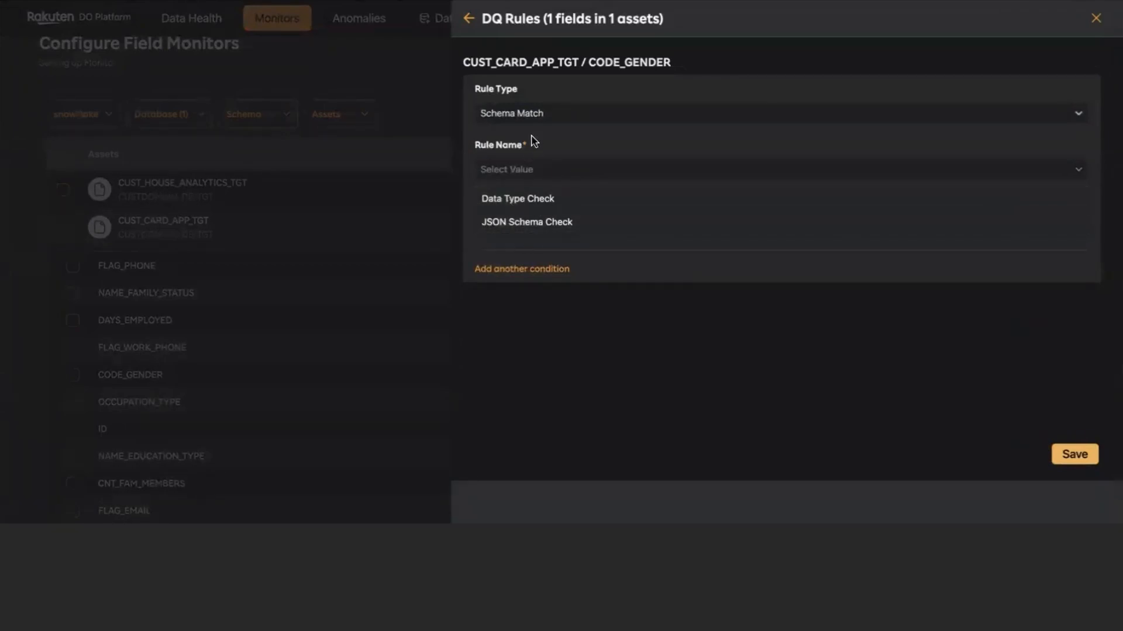
- Examine the metrics offered for the Field Value Range rule type and the settings required by the Max metric
left_click(531, 118)
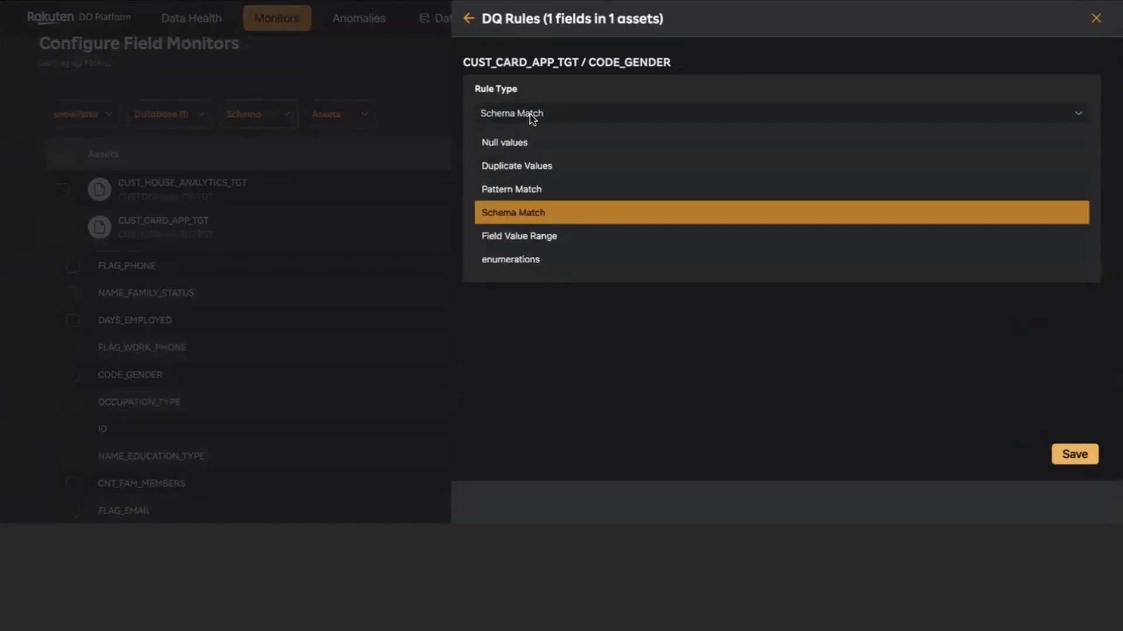
left_click(538, 239)
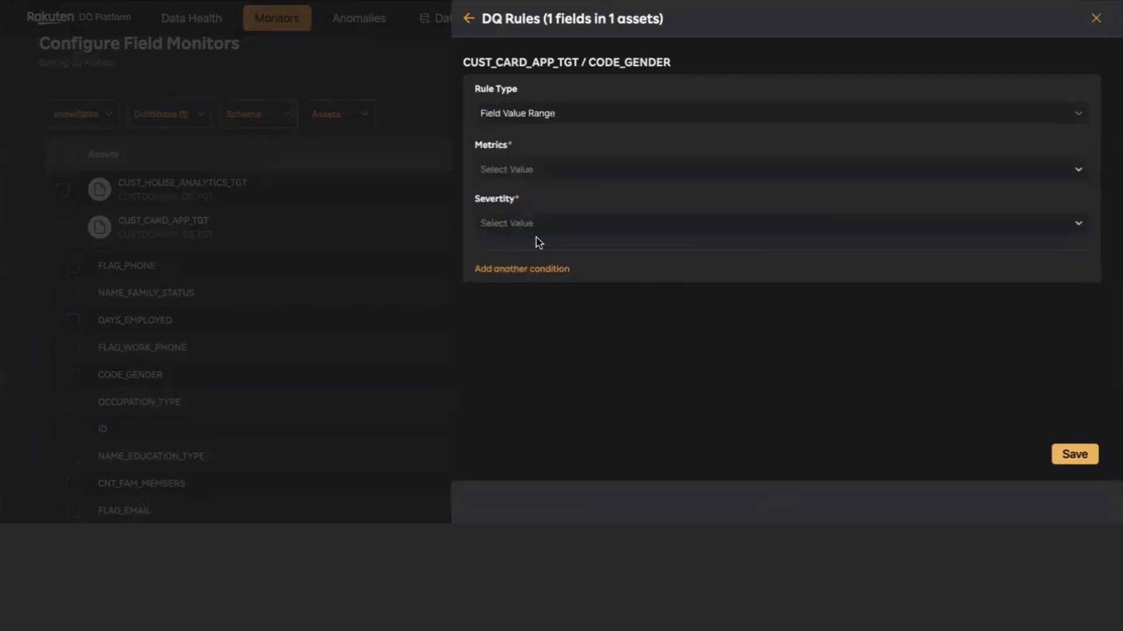
left_click(536, 167)
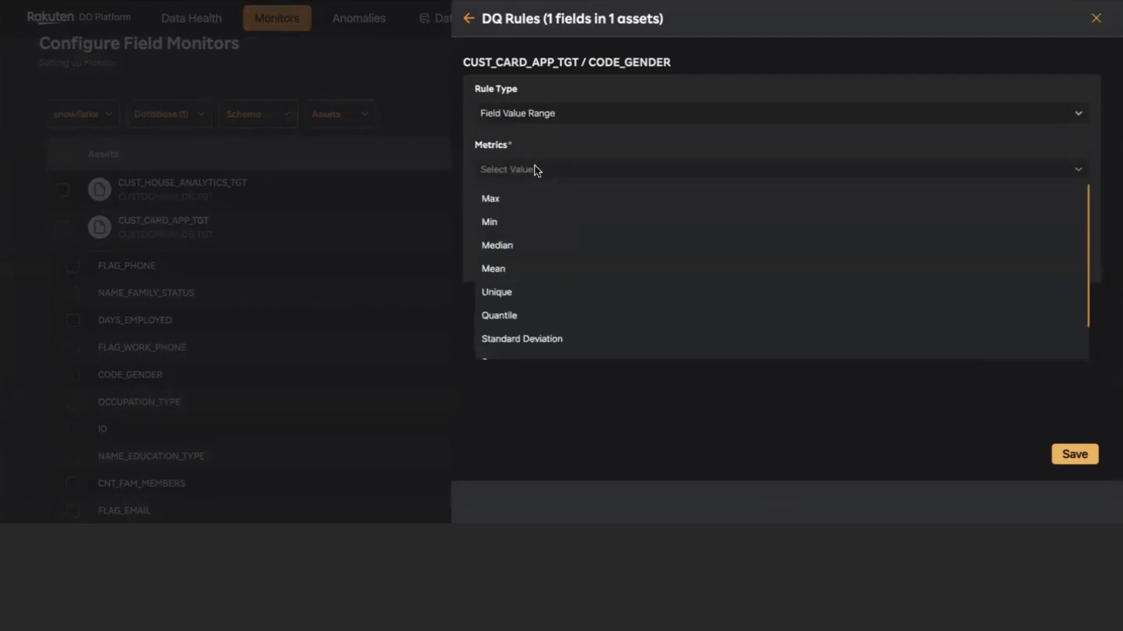
left_click(522, 199)
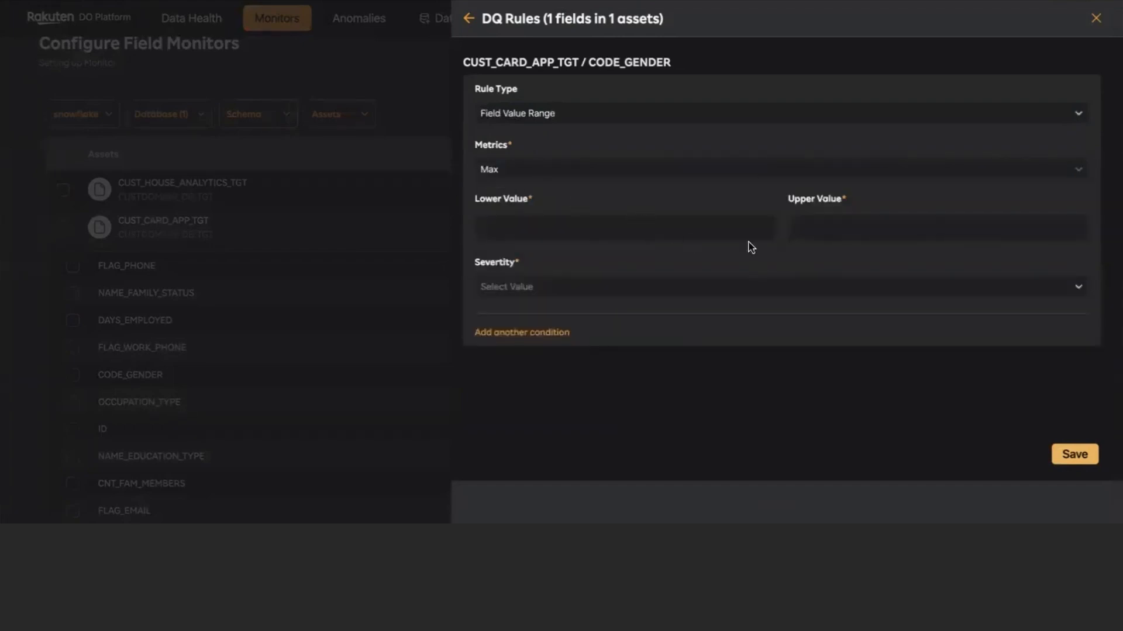
- Examine the full list of rule names offered for the enumerations rule type
left_click(549, 114)
left_click(539, 264)
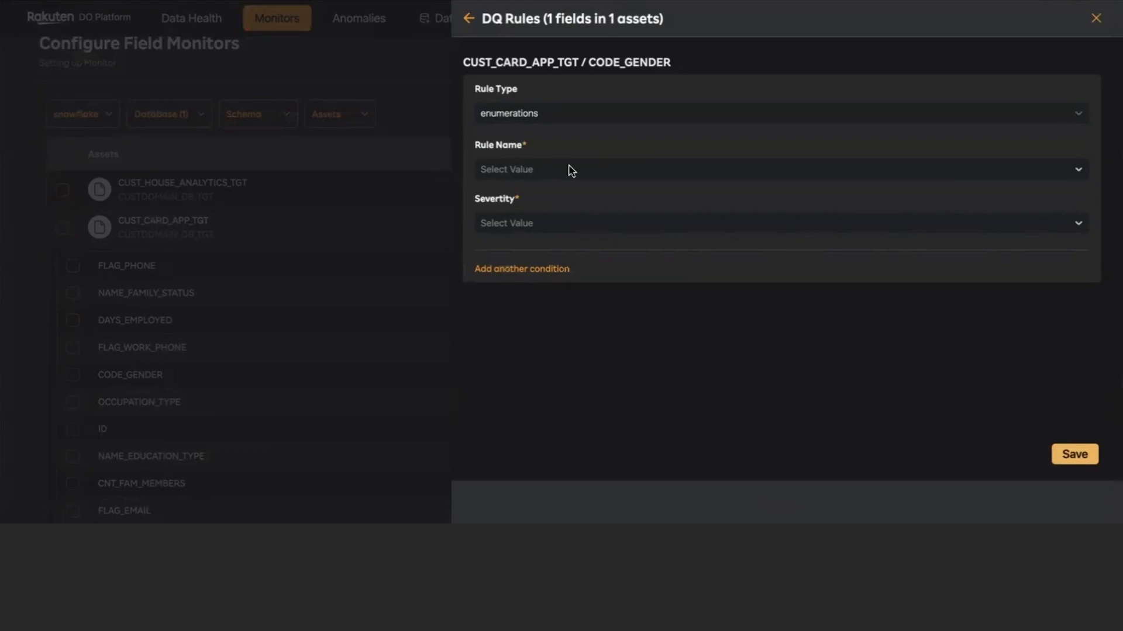
left_click(571, 170)
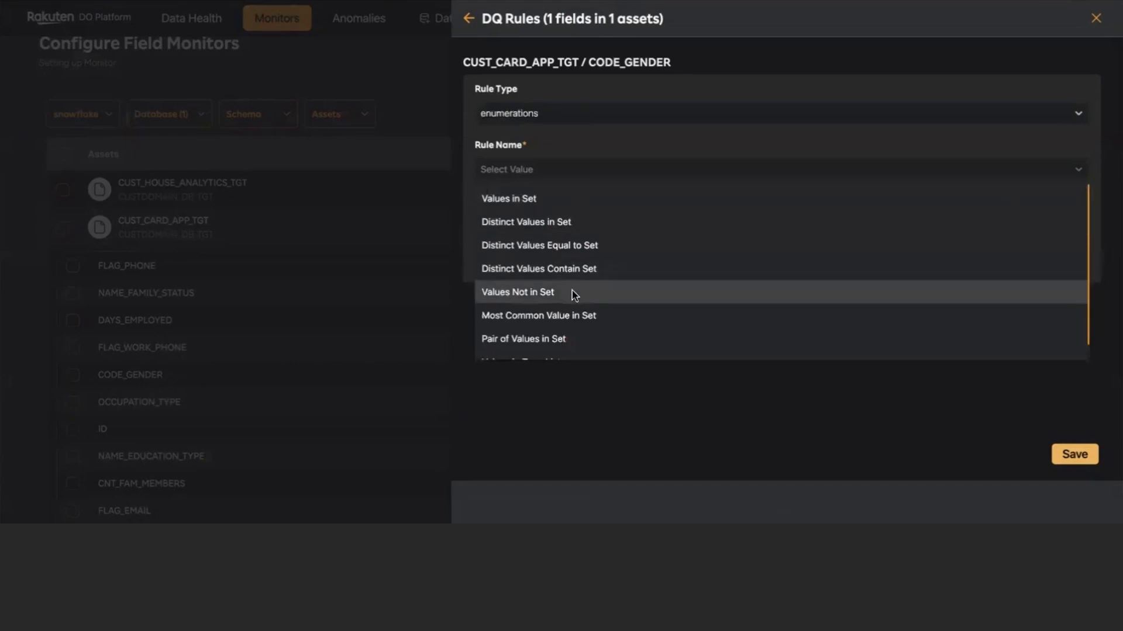
scroll(584, 287, "down", 1)
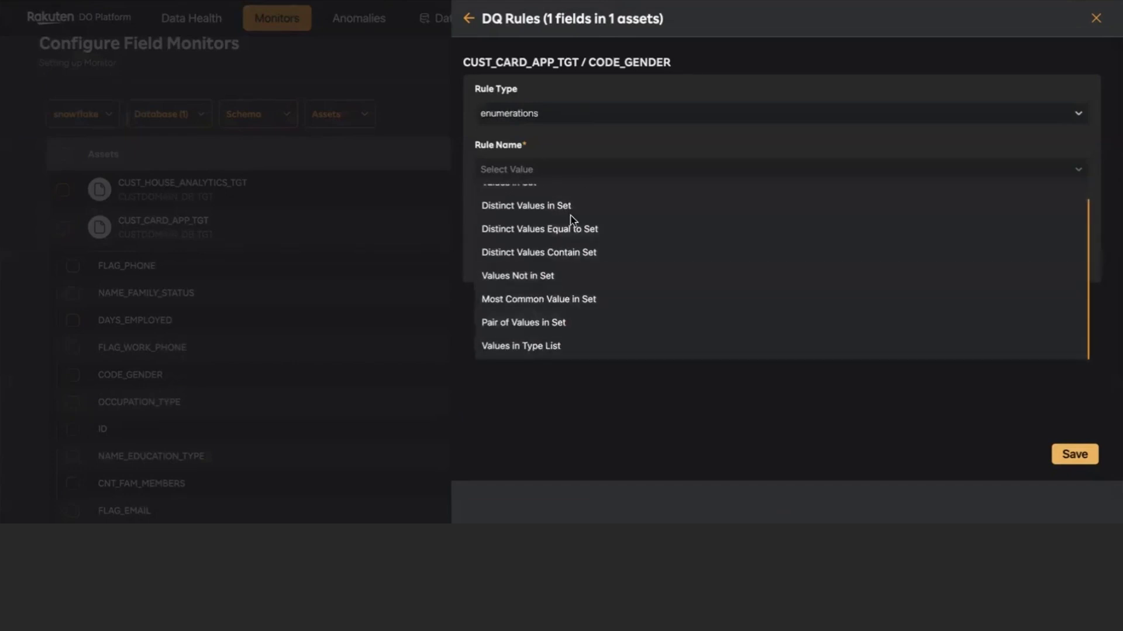
left_click(563, 149)
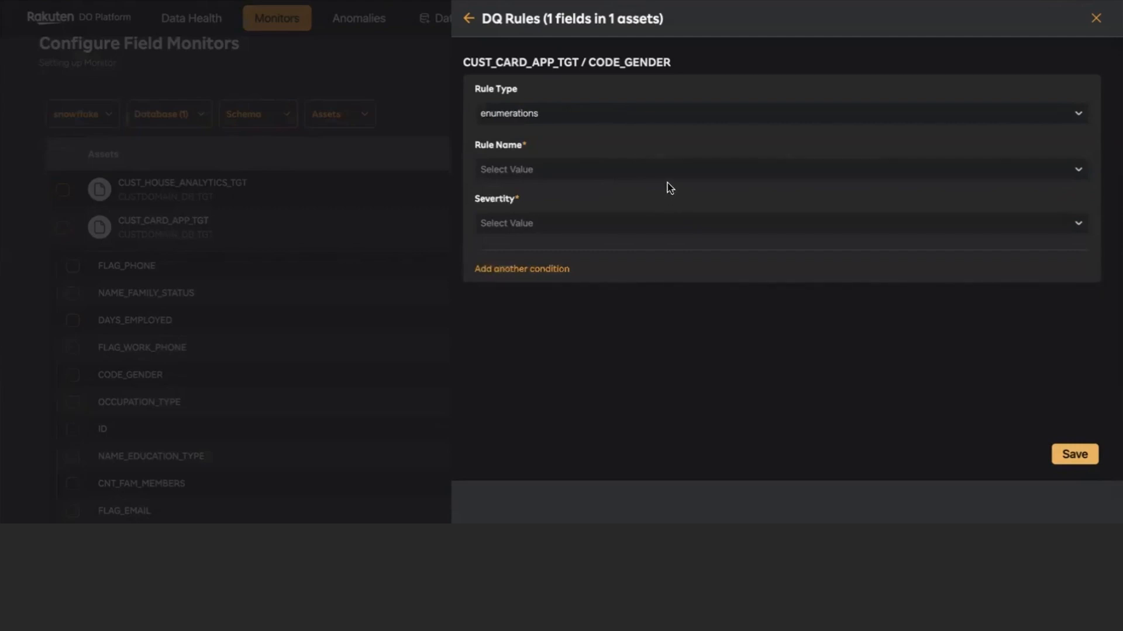
- Define a Null values rule for CODE_GENDER with the condition Equal to Null, choose its severity, and save the monitor
left_click(532, 115)
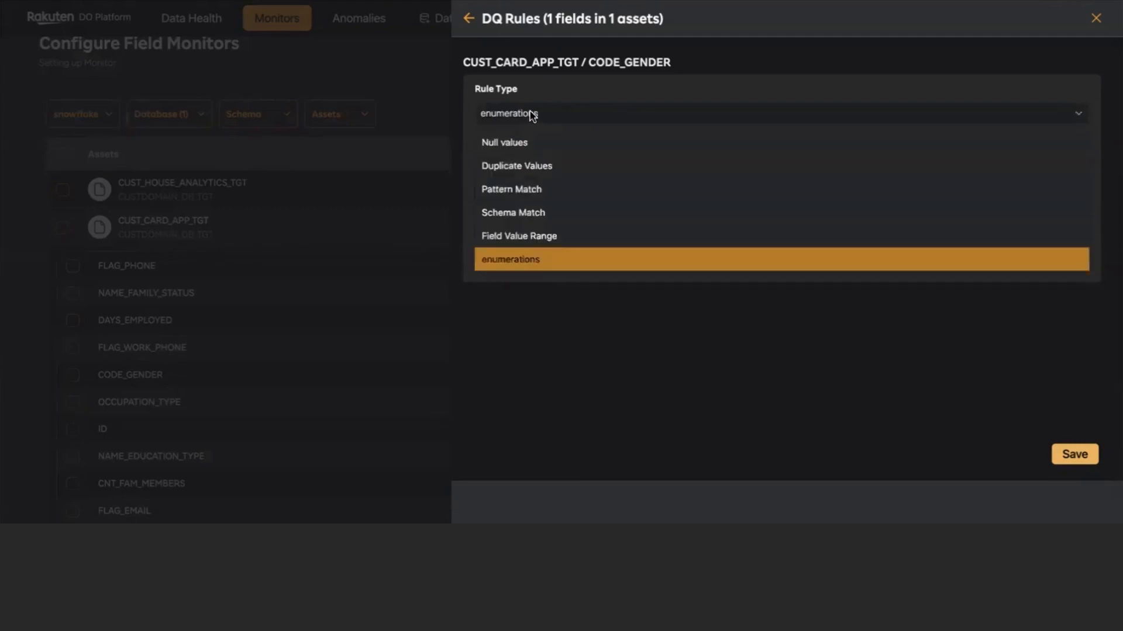
left_click(524, 142)
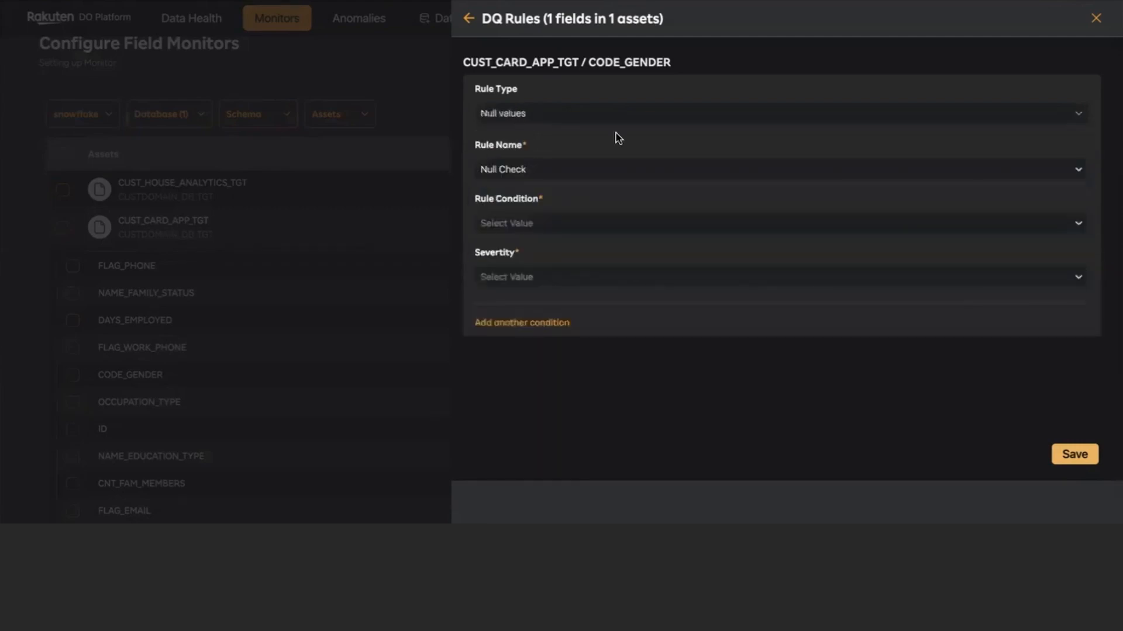
left_click(532, 226)
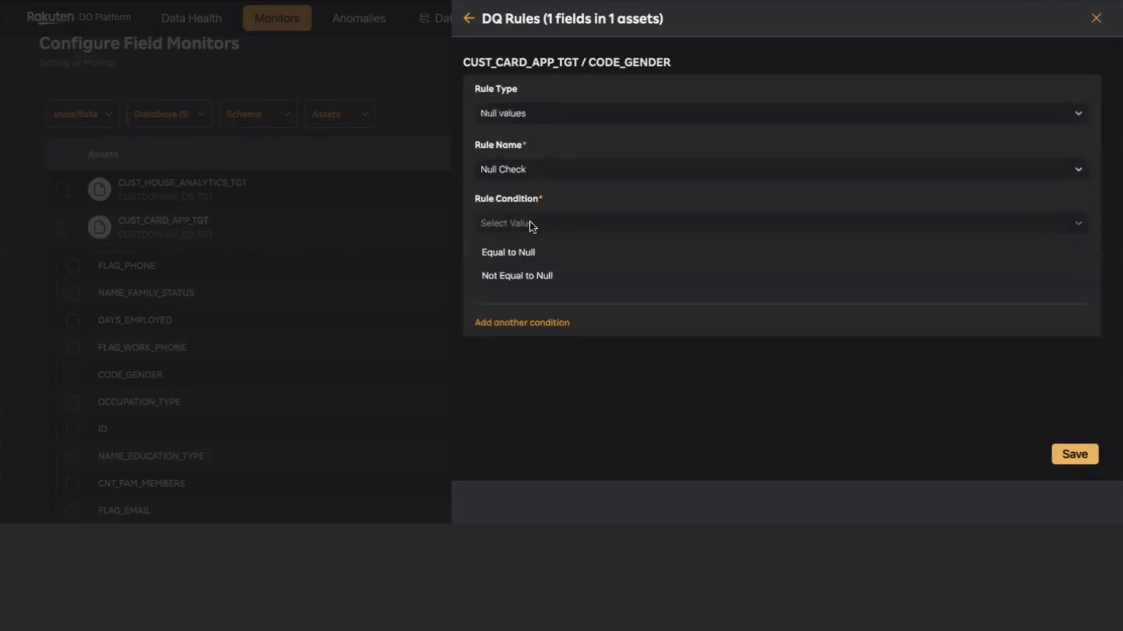
left_click(535, 252)
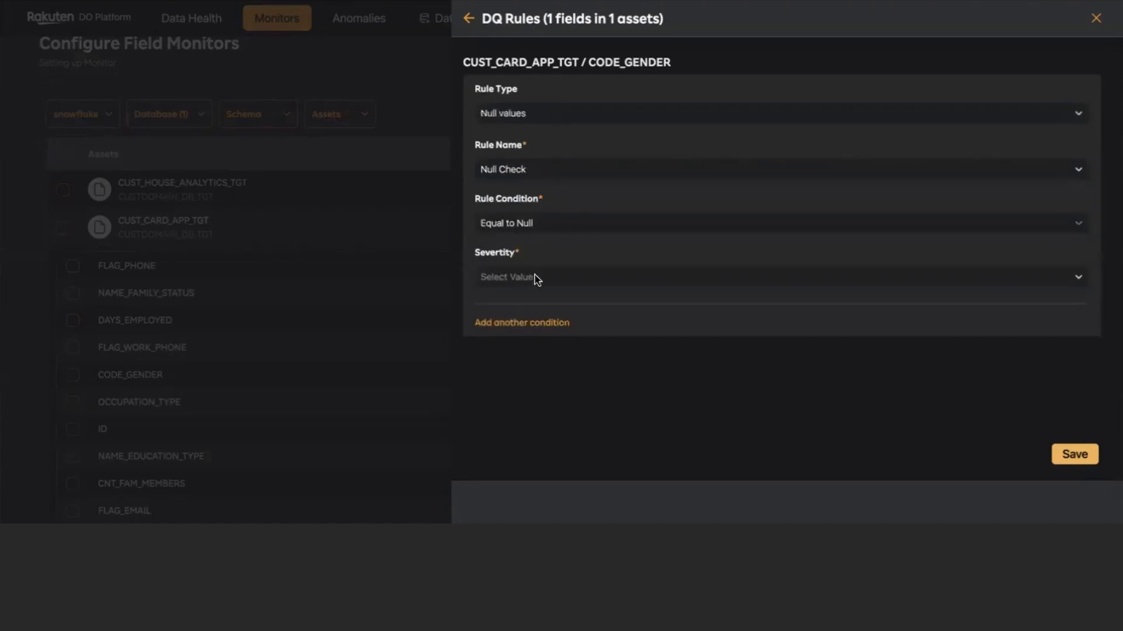
left_click(534, 279)
left_click(525, 308)
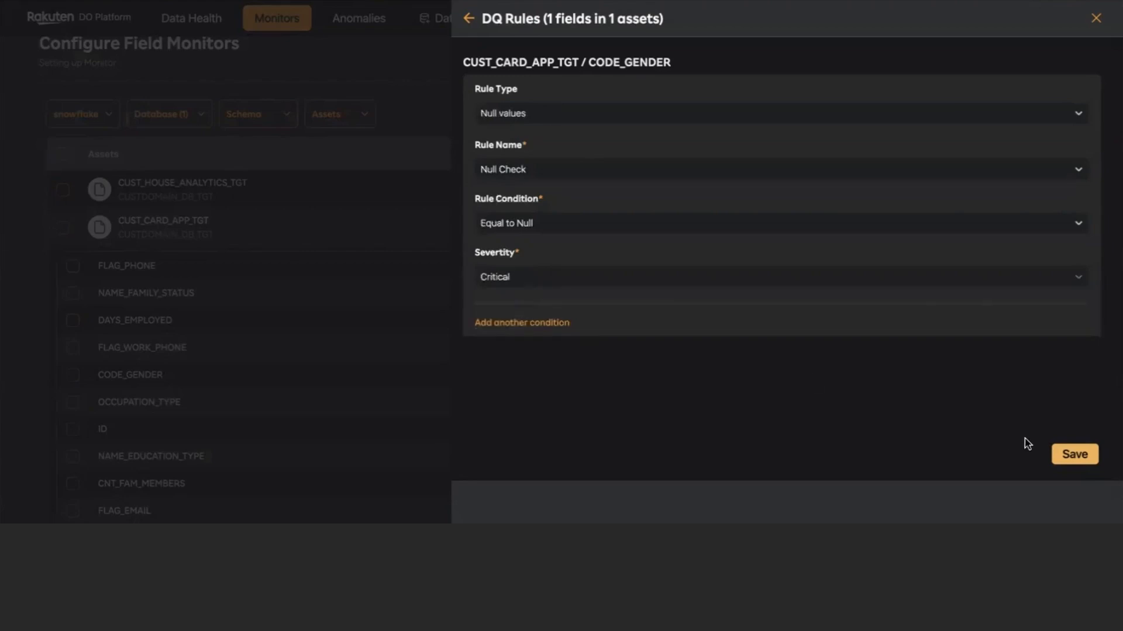
left_click(1079, 455)
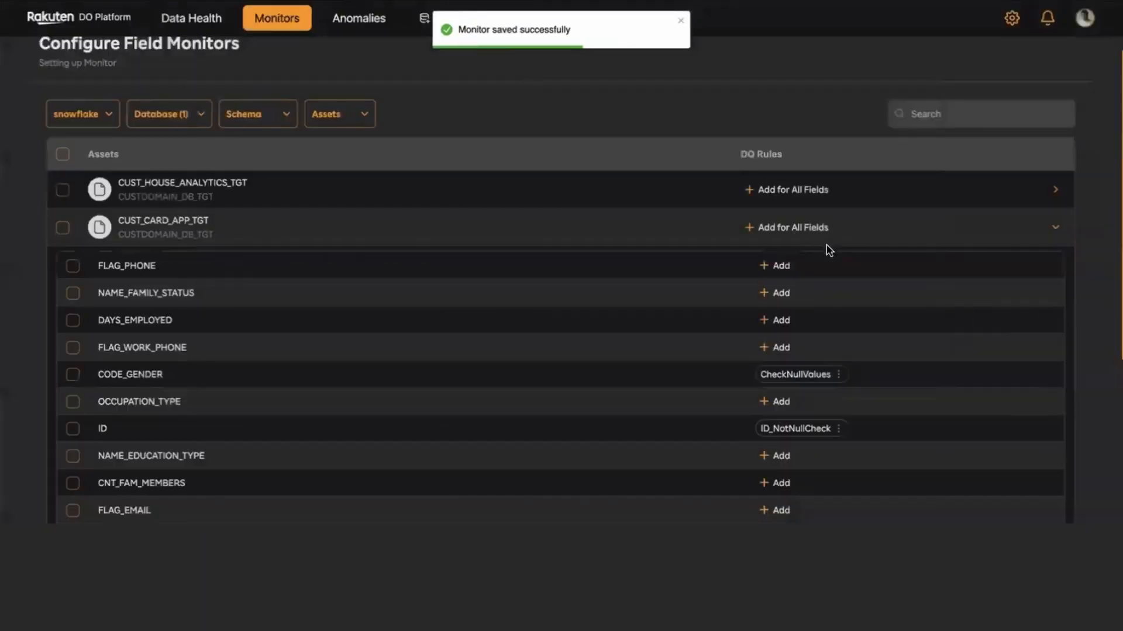